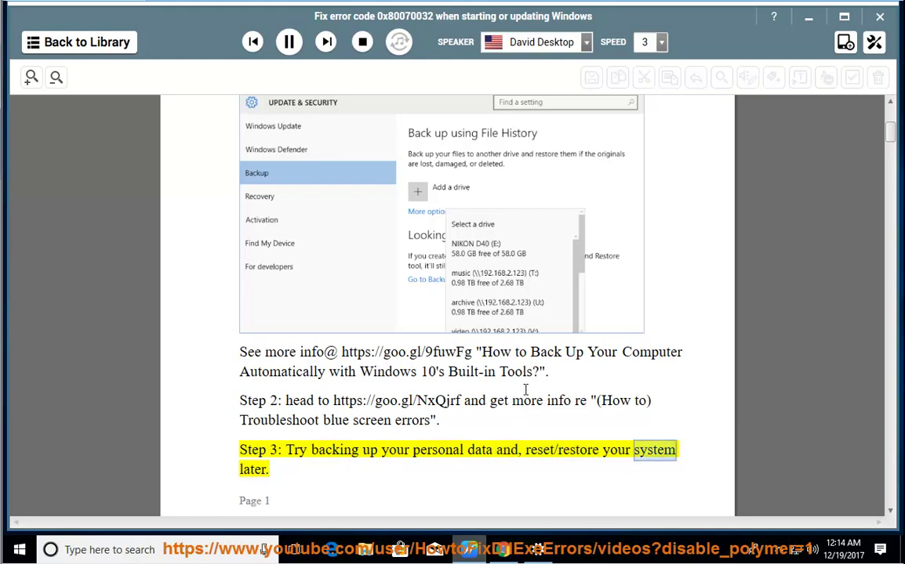
Pause the read-aloud and highlight the words 'and, reset/restore' in Step 3.
{"action": "left_click", "coordinate": [289, 43]}
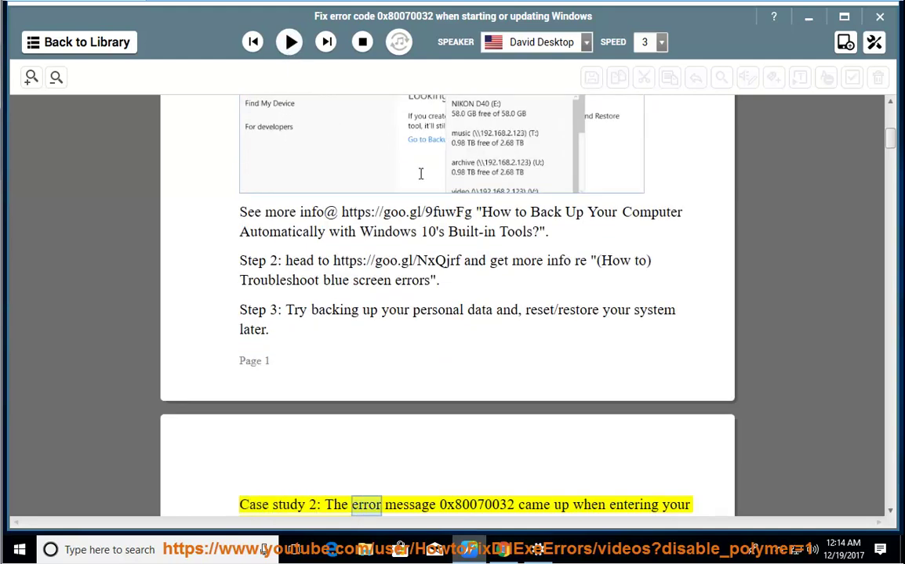
{"action": "left_click_drag", "start_coordinate": [597, 317], "coordinate": [502, 311]}
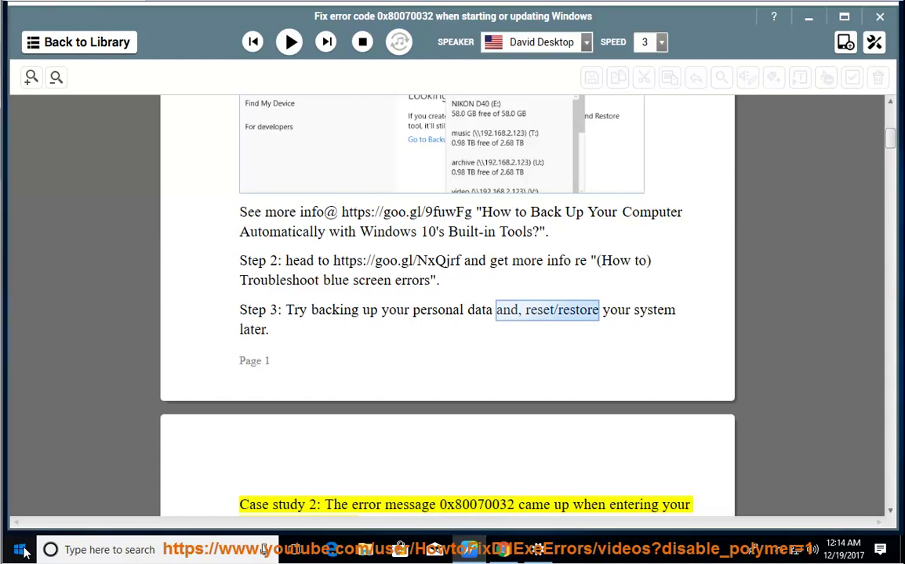
{"action": "key", "text": "super"}
Preview Reset this PC under Update & Security > Recovery, cancel it, close Settings and resume reading.
{"action": "left_click", "coordinate": [19, 484]}
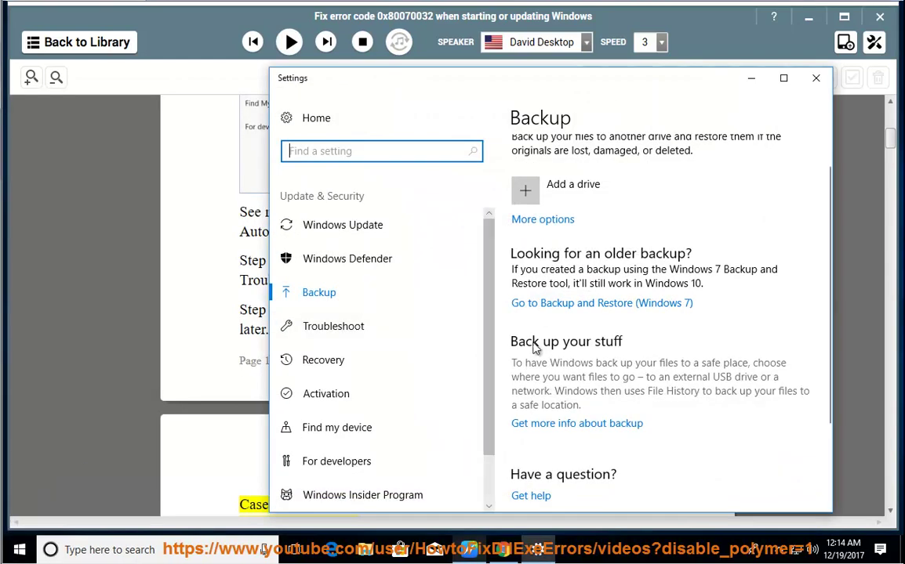
{"action": "scroll", "coordinate": [533, 305], "scroll_direction": "down", "scroll_amount": 5}
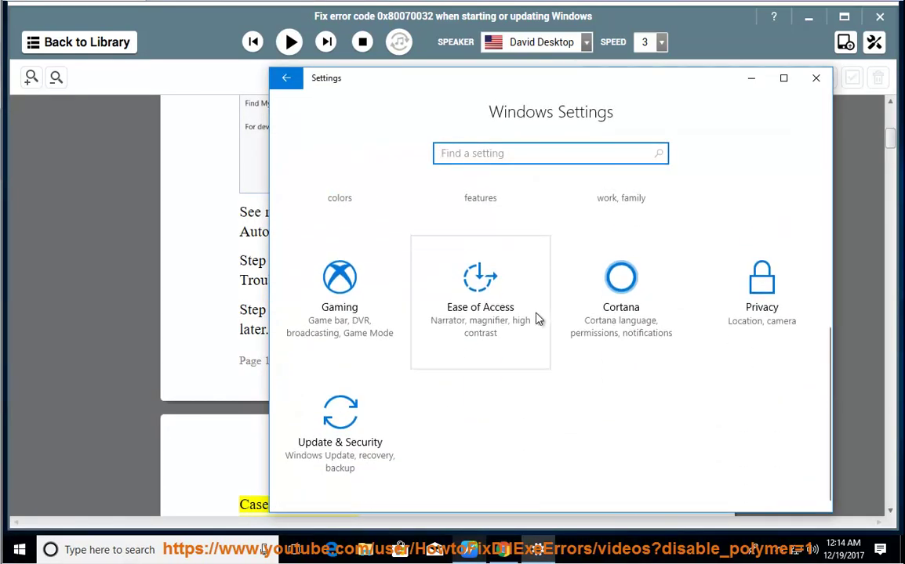
{"action": "left_click", "coordinate": [345, 423]}
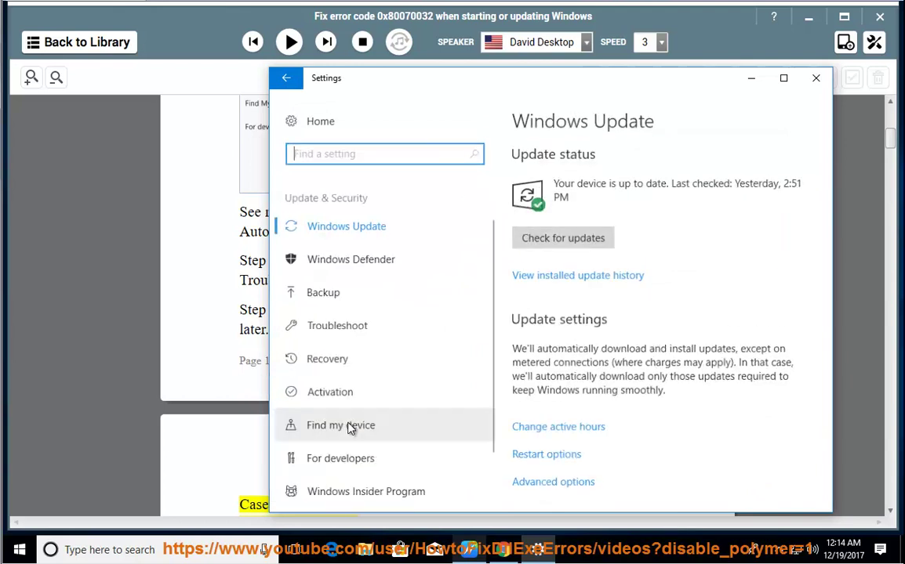
{"action": "left_click", "coordinate": [341, 361]}
{"action": "left_click", "coordinate": [547, 235]}
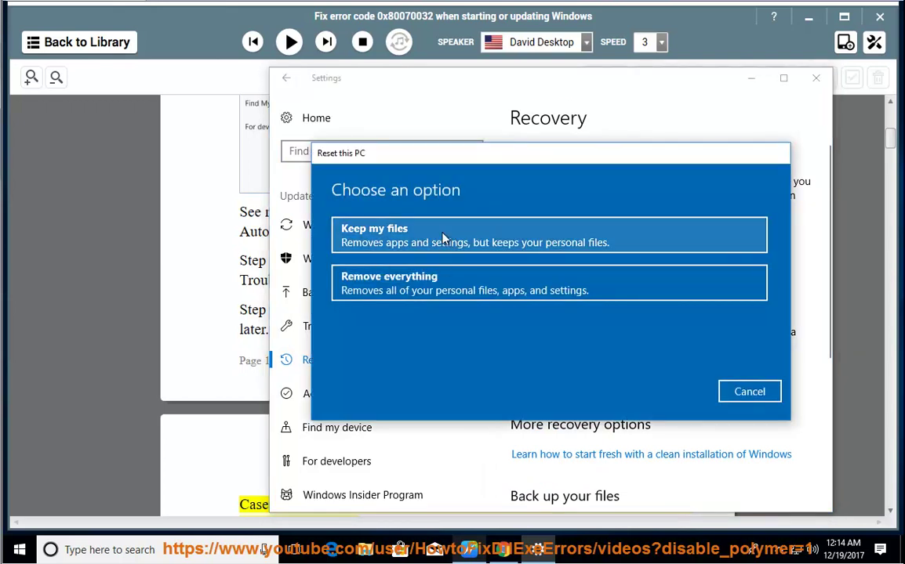
{"action": "left_click", "coordinate": [749, 391]}
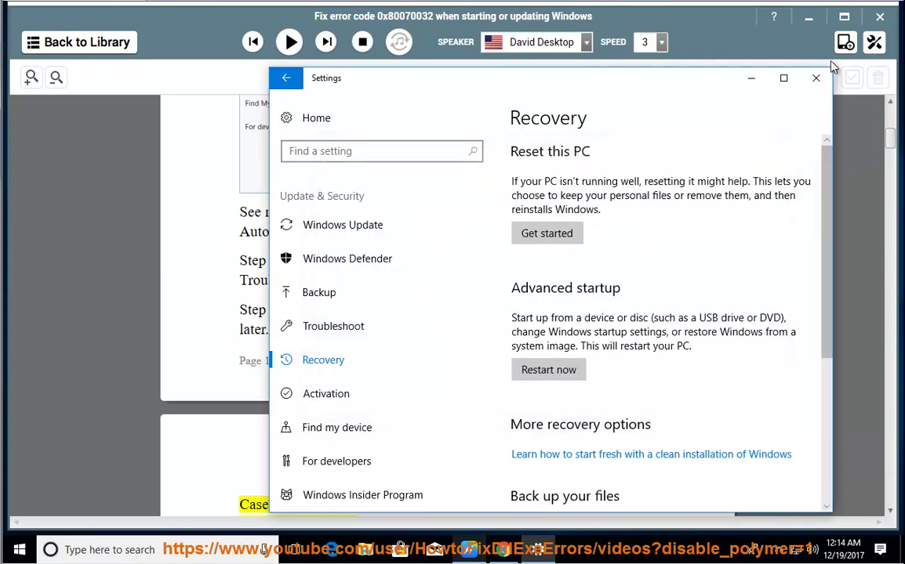
{"action": "left_click", "coordinate": [815, 77]}
{"action": "left_click", "coordinate": [289, 42]}
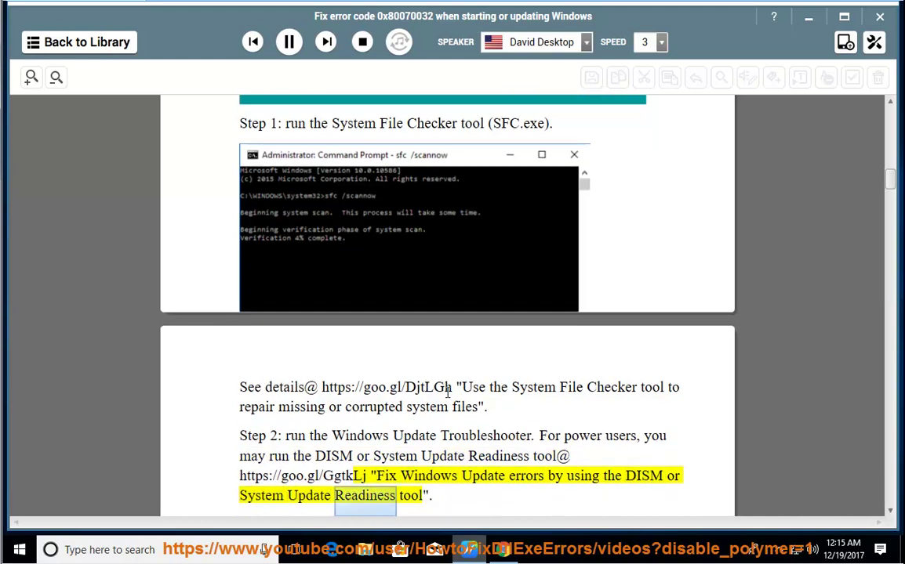
Pause playback and highlight 'System File Checker tool (SFC.exe)' in Step 1.
{"action": "left_click", "coordinate": [288, 42]}
{"action": "scroll", "coordinate": [497, 322], "scroll_direction": "up", "scroll_amount": 3}
{"action": "left_click_drag", "start_coordinate": [552, 340], "coordinate": [320, 340]}
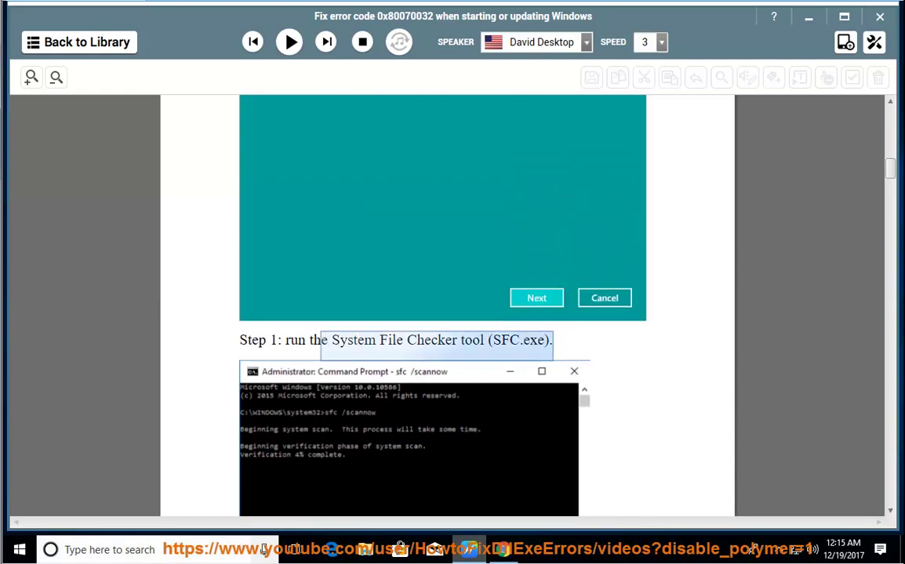
Search CMD and run Command Prompt as administrator, moving it beside the guide.
{"action": "left_click", "coordinate": [118, 549]}
{"action": "type", "text": "CMD"}
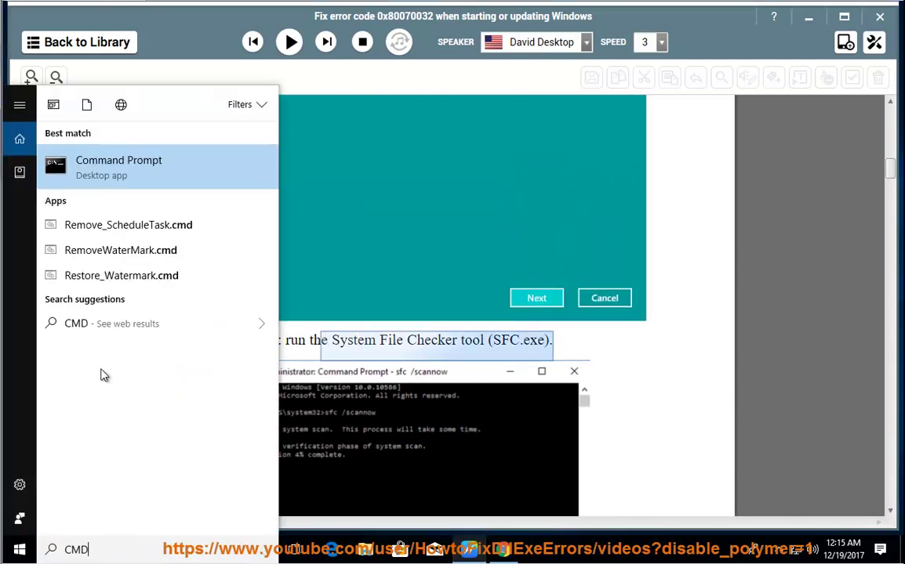
{"action": "right_click", "coordinate": [129, 174]}
{"action": "left_click", "coordinate": [145, 183]}
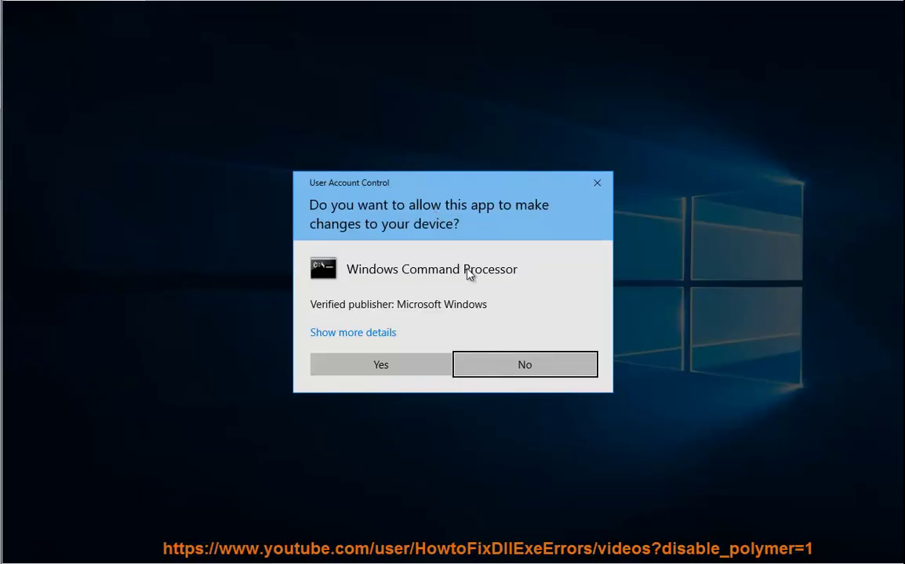
{"action": "left_click", "coordinate": [414, 375]}
{"action": "left_click_drag", "start_coordinate": [424, 105], "coordinate": [603, 448]}
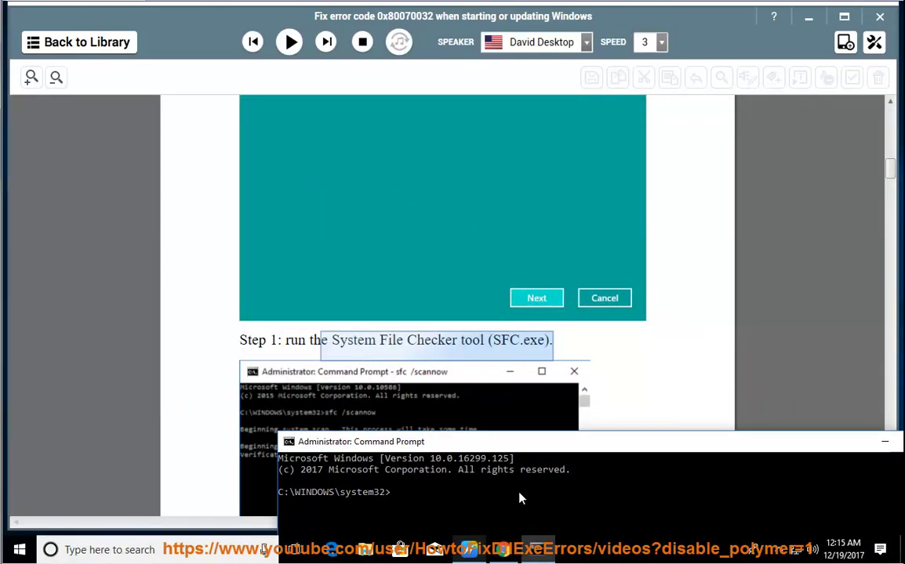
Type the sfc /scannow command as a demo, erase it, and minimize the window.
{"action": "type", "text": "SFC /SC"}
{"action": "type", "text": "ANNOW"}
{"action": "type", "text": " PREEE"}
{"action": "key", "text": "BackSpace"}
{"action": "key", "text": "BackSpace"}
{"action": "type", "text": "SS"}
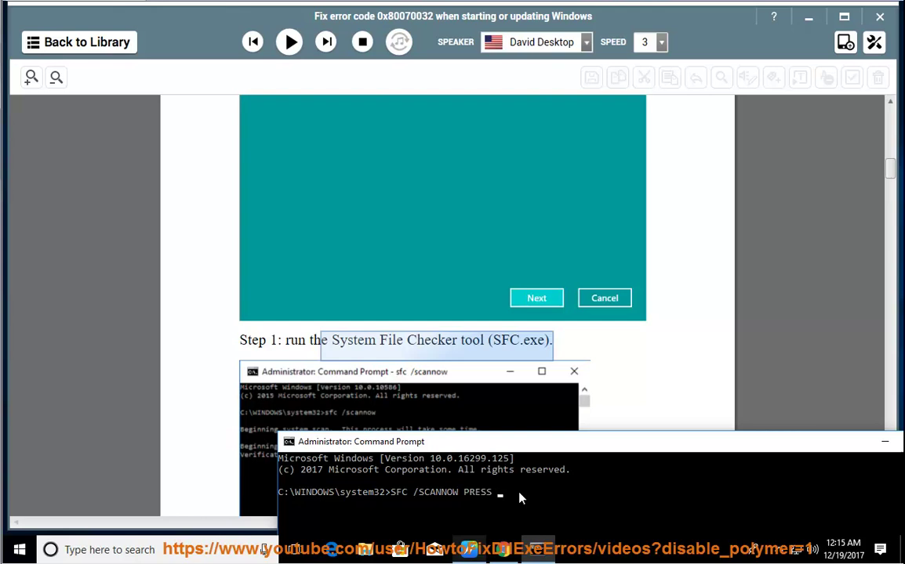
{"action": "type", "text": " ENTER NOW..."}
{"action": "key", "text": "BackSpace"}
{"action": "key", "text": "BackSpace"}
{"action": "key", "text": "BackSpace"}
{"action": "key", "text": "BackSpace"}
{"action": "key", "text": "BackSpace"}
{"action": "key", "text": "BackSpace"}
{"action": "key", "text": "BackSpace"}
{"action": "key", "text": "BackSpace"}
{"action": "key", "text": "BackSpace"}
{"action": "key", "text": "BackSpace"}
{"action": "key", "text": "BackSpace"}
{"action": "key", "text": "BackSpace"}
{"action": "key", "text": "BackSpace"}
{"action": "key", "text": "BackSpace"}
{"action": "key", "text": "BackSpace"}
{"action": "key", "text": "BackSpace"}
{"action": "key", "text": "BackSpace"}
{"action": "key", "text": "BackSpace"}
{"action": "key", "text": "BackSpace"}
{"action": "key", "text": "BackSpace"}
{"action": "left_click_drag", "start_coordinate": [626, 453], "coordinate": [571, 378]}
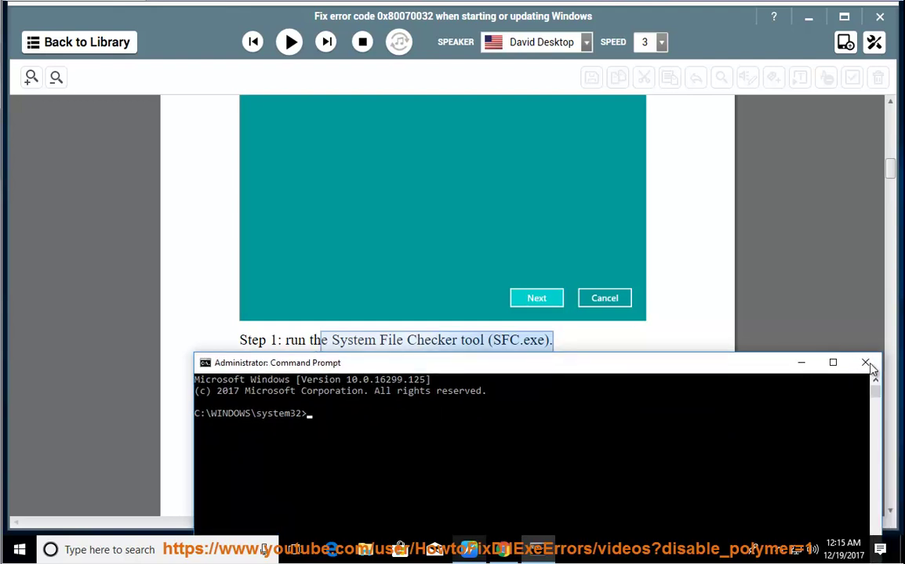
{"action": "left_click", "coordinate": [803, 364]}
Read aloud through the Safe Mode instructions, pause, and highlight Step 3 about the Microsoft account.
{"action": "scroll", "coordinate": [502, 348], "scroll_direction": "down", "scroll_amount": 3}
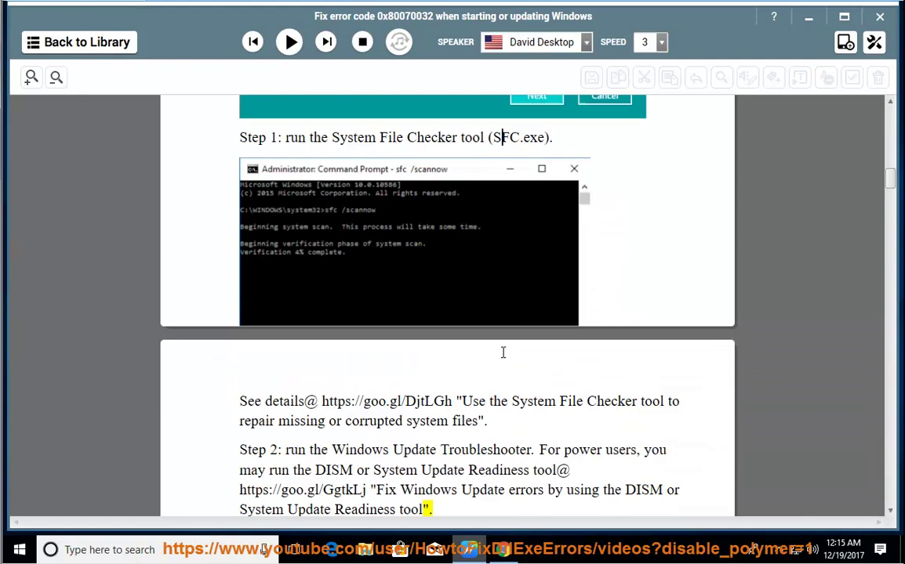
{"action": "left_click_drag", "start_coordinate": [497, 449], "coordinate": [309, 450]}
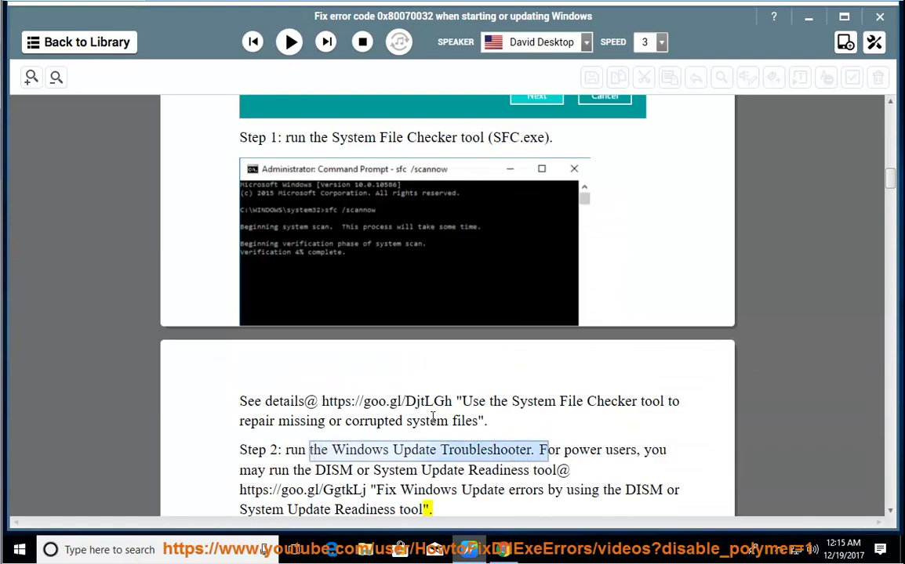
{"action": "scroll", "coordinate": [445, 412], "scroll_direction": "down", "scroll_amount": 2}
{"action": "scroll", "coordinate": [445, 412], "scroll_direction": "up", "scroll_amount": 1}
{"action": "left_click", "coordinate": [289, 42]}
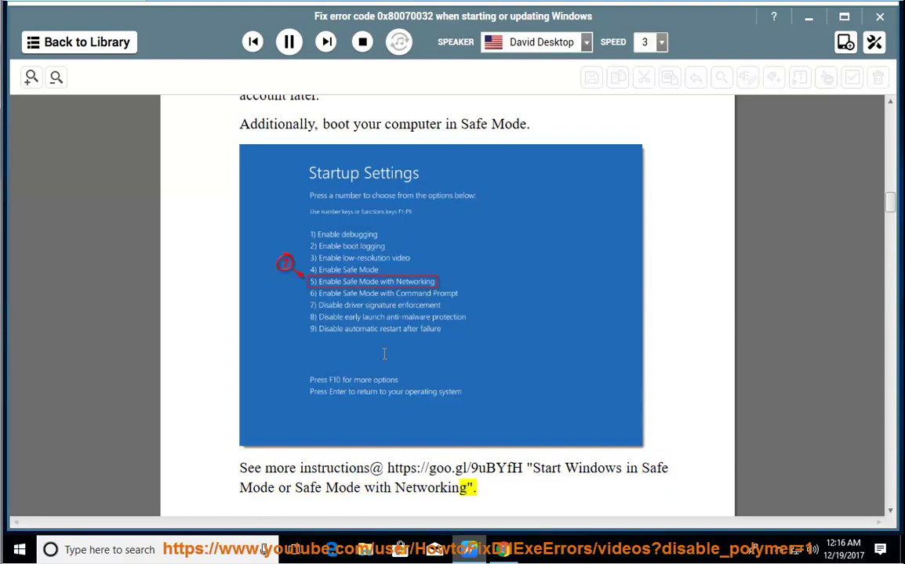
{"action": "left_click", "coordinate": [289, 42]}
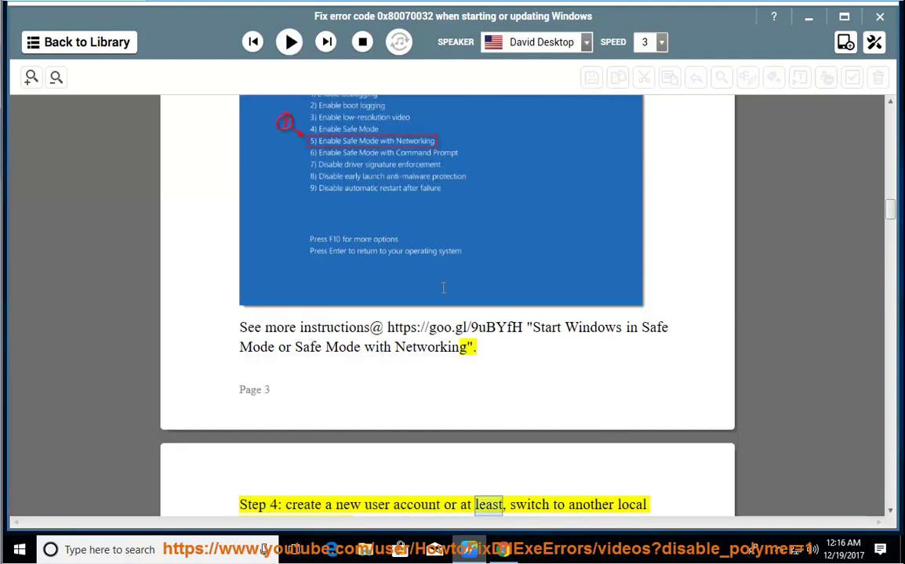
{"action": "scroll", "coordinate": [589, 388], "scroll_direction": "up", "scroll_amount": 3}
{"action": "scroll", "coordinate": [588, 388], "scroll_direction": "up", "scroll_amount": 1}
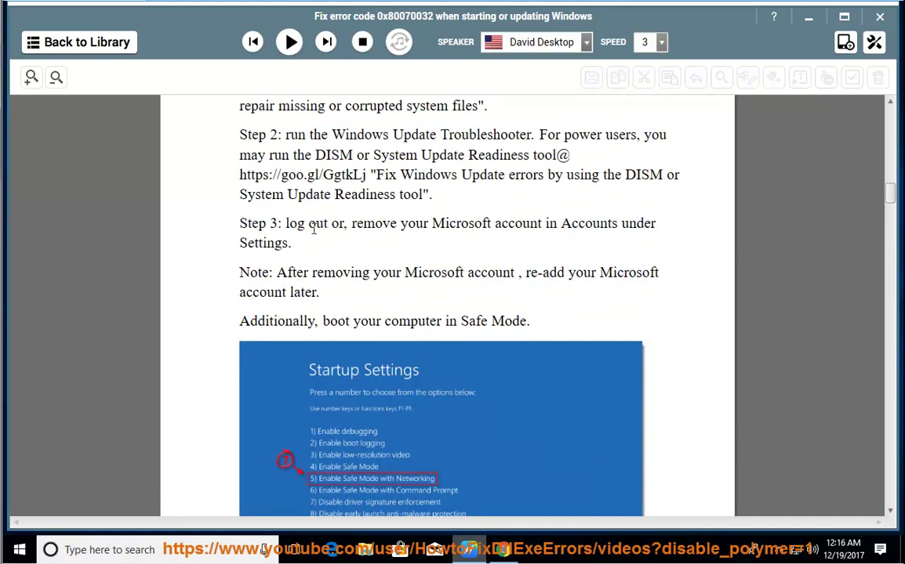
{"action": "left_click_drag", "start_coordinate": [286, 222], "coordinate": [616, 225]}
Open the Accounts section of Windows Settings, then return to the reader.
{"action": "left_click", "coordinate": [19, 549]}
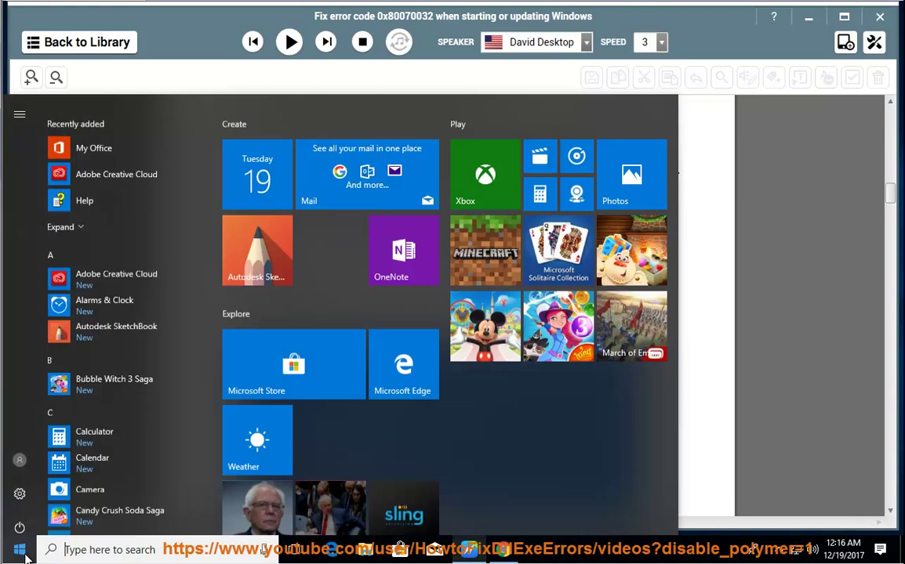
{"action": "left_click", "coordinate": [17, 483]}
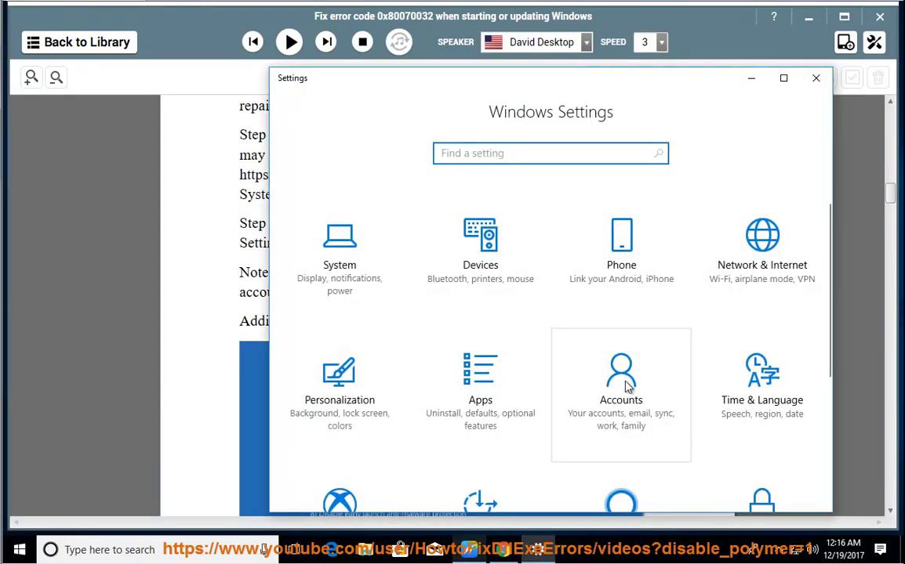
{"action": "left_click", "coordinate": [625, 382]}
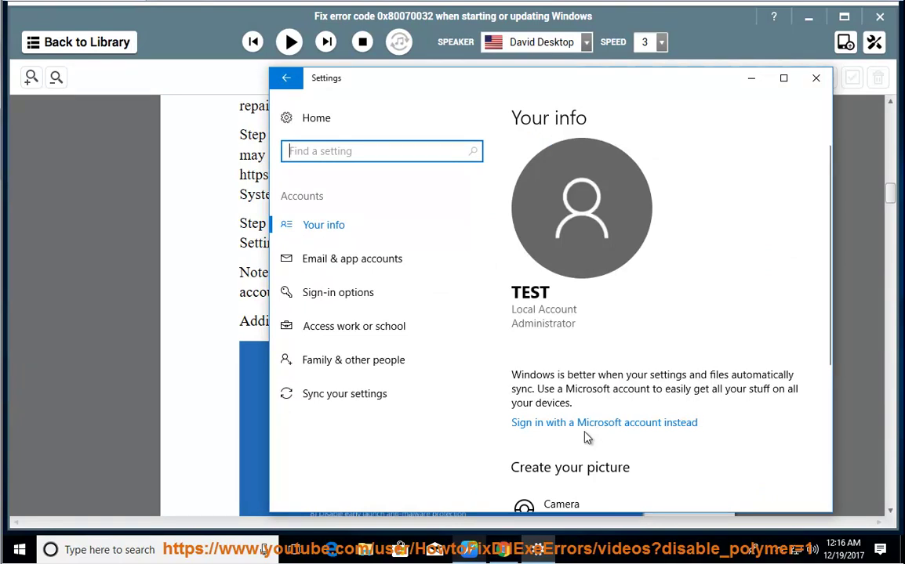
{"action": "scroll", "coordinate": [612, 432], "scroll_direction": "down", "scroll_amount": 3}
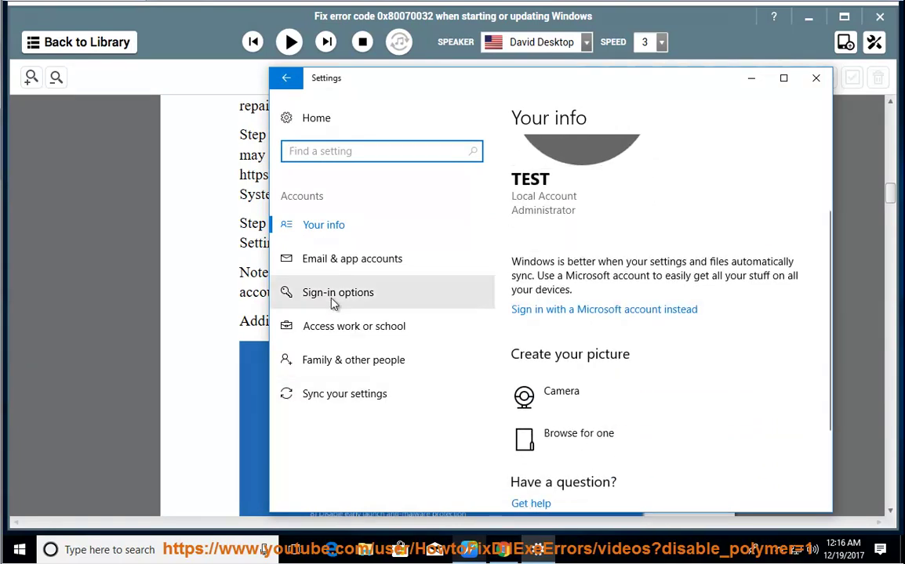
{"action": "left_click", "coordinate": [207, 306]}
Read Step 4 aloud, pause at Step 5, and highlight the phrase about creating a new user account.
{"action": "scroll", "coordinate": [659, 306], "scroll_direction": "down", "scroll_amount": 5}
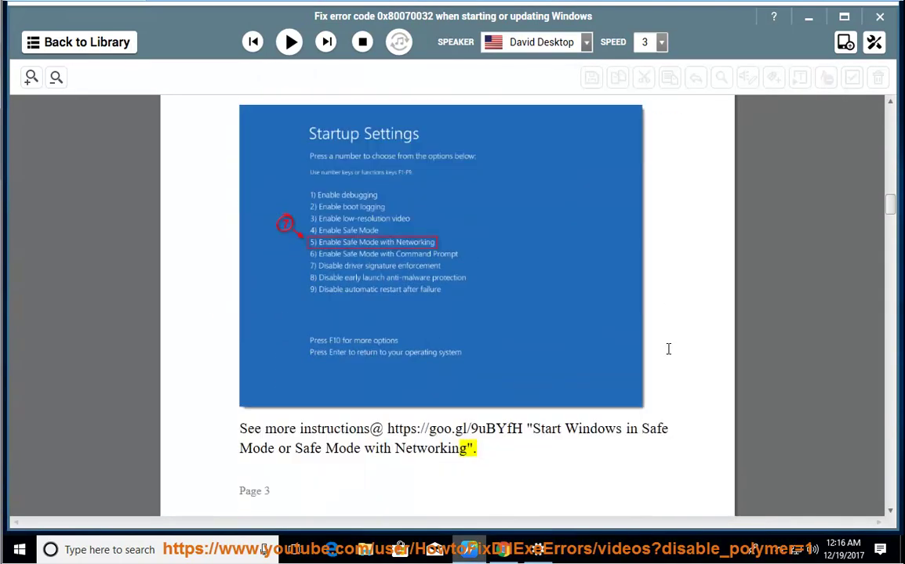
{"action": "scroll", "coordinate": [667, 349], "scroll_direction": "down", "scroll_amount": 1}
{"action": "scroll", "coordinate": [590, 385], "scroll_direction": "down", "scroll_amount": 3}
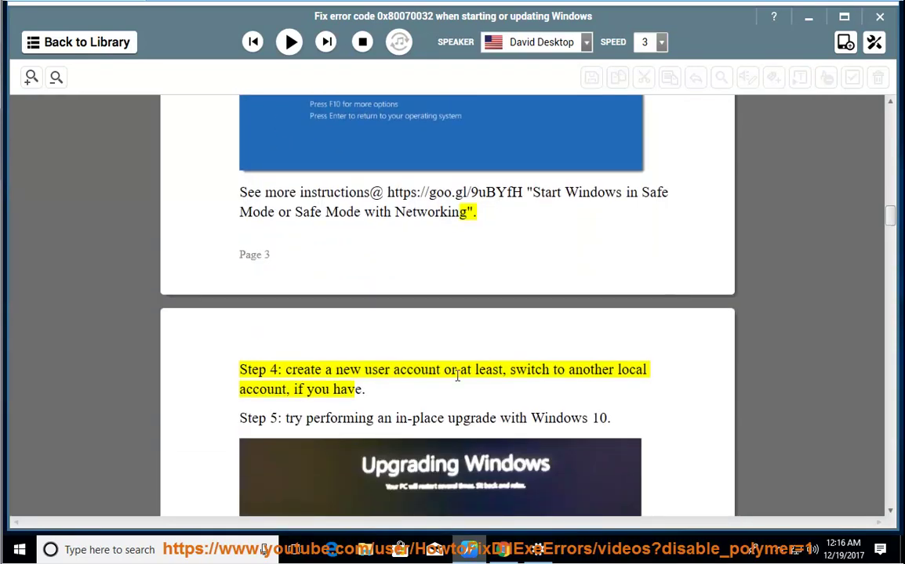
{"action": "left_click", "coordinate": [289, 43]}
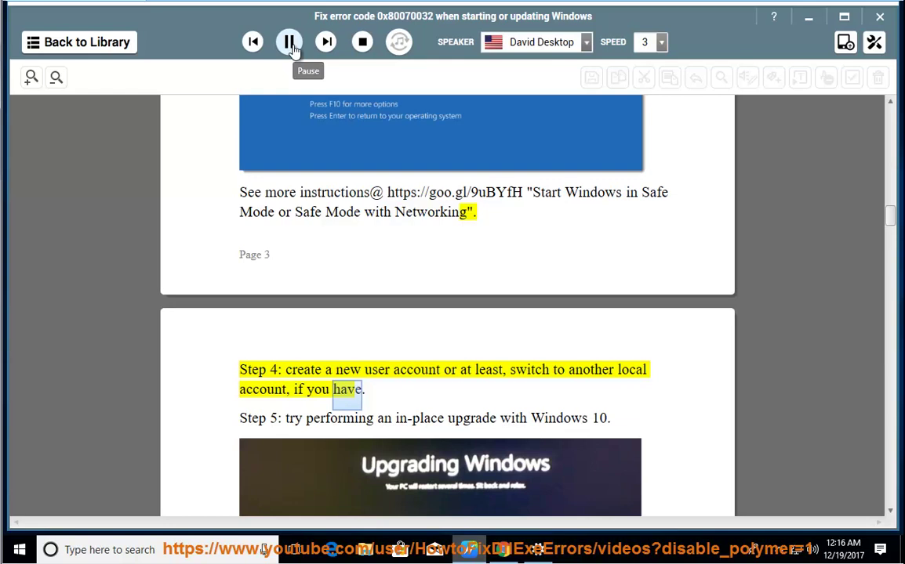
{"action": "left_click", "coordinate": [290, 44]}
{"action": "left_click_drag", "start_coordinate": [456, 369], "coordinate": [284, 370]}
Show the Family & other people page in Settings, then minimize Settings back to the guide.
{"action": "left_click", "coordinate": [538, 550]}
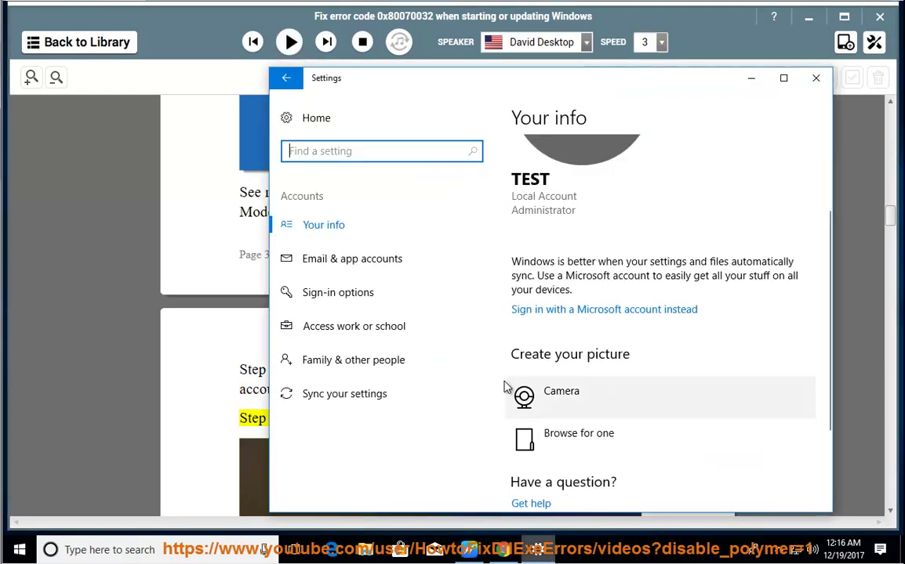
{"action": "left_click", "coordinate": [374, 366]}
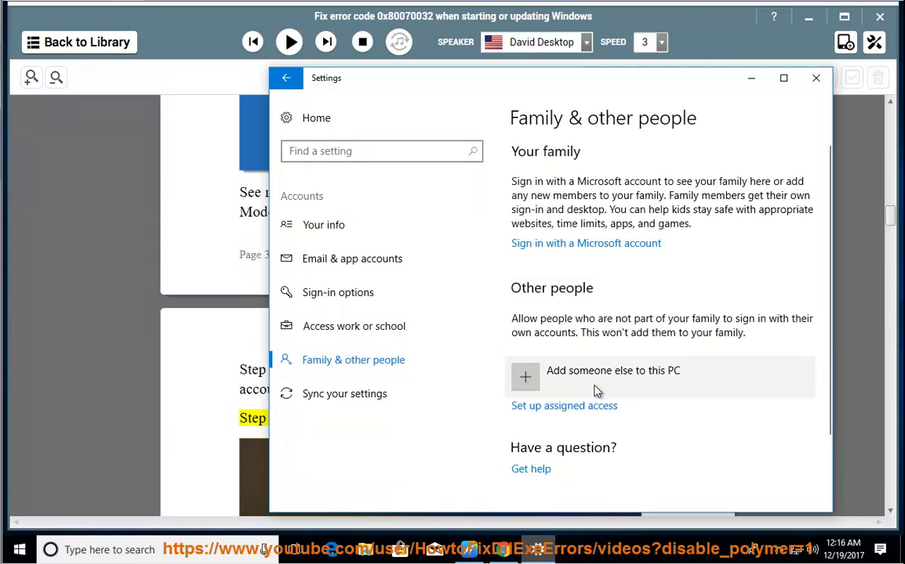
{"action": "left_click", "coordinate": [751, 77]}
{"action": "left_click", "coordinate": [551, 370]}
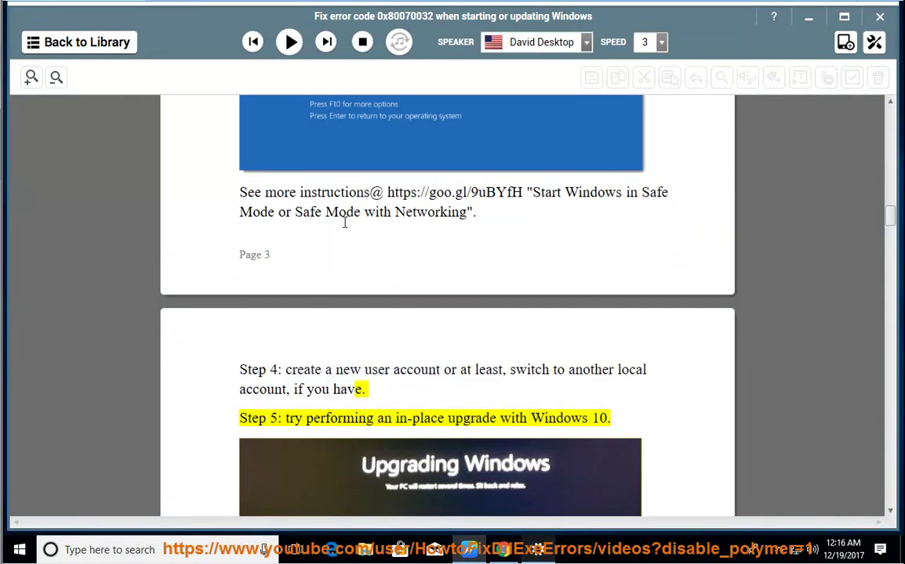
Read aloud from Step 5 through Solution 2, then pause and highlight 'Disk CleanUp'.
{"action": "left_click", "coordinate": [289, 42]}
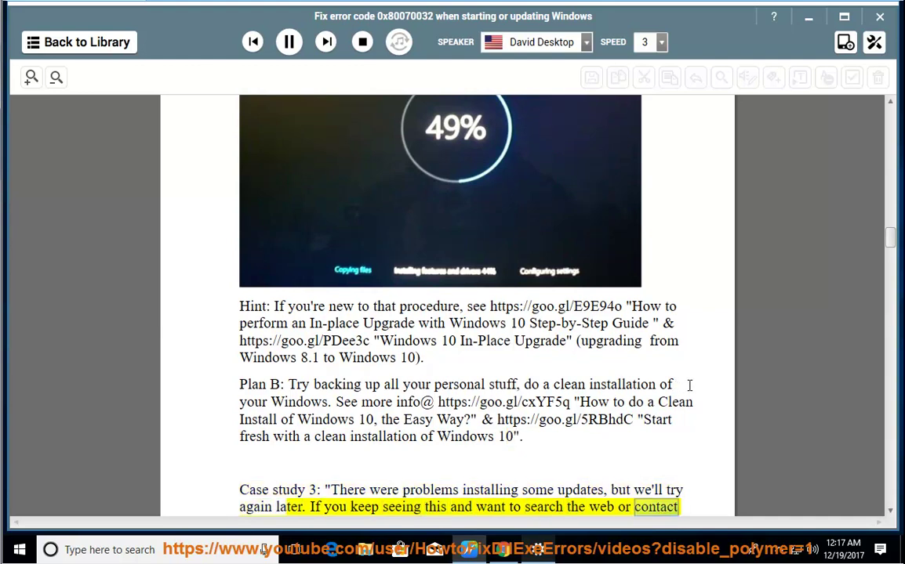
{"action": "scroll", "coordinate": [684, 377], "scroll_direction": "down", "scroll_amount": 5}
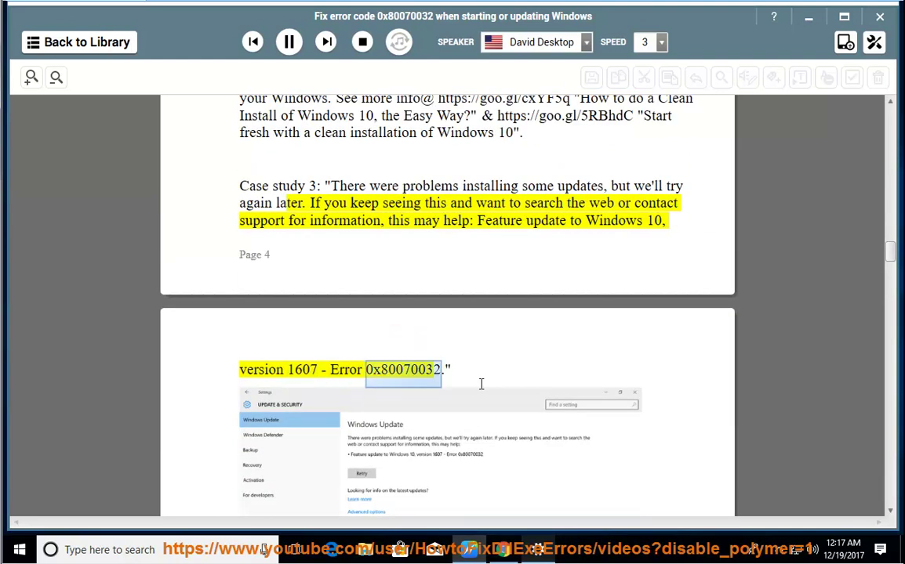
{"action": "scroll", "coordinate": [481, 384], "scroll_direction": "down", "scroll_amount": 3}
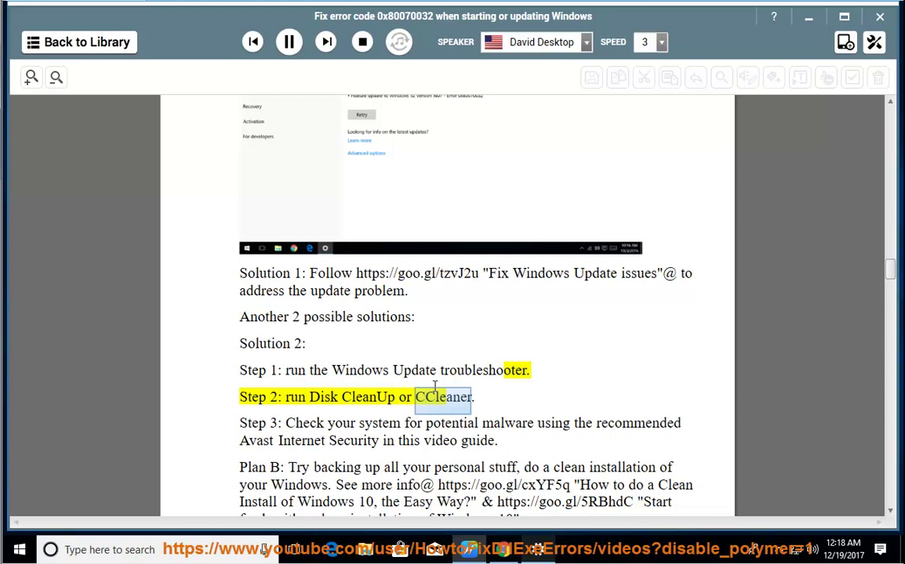
{"action": "left_click", "coordinate": [287, 42]}
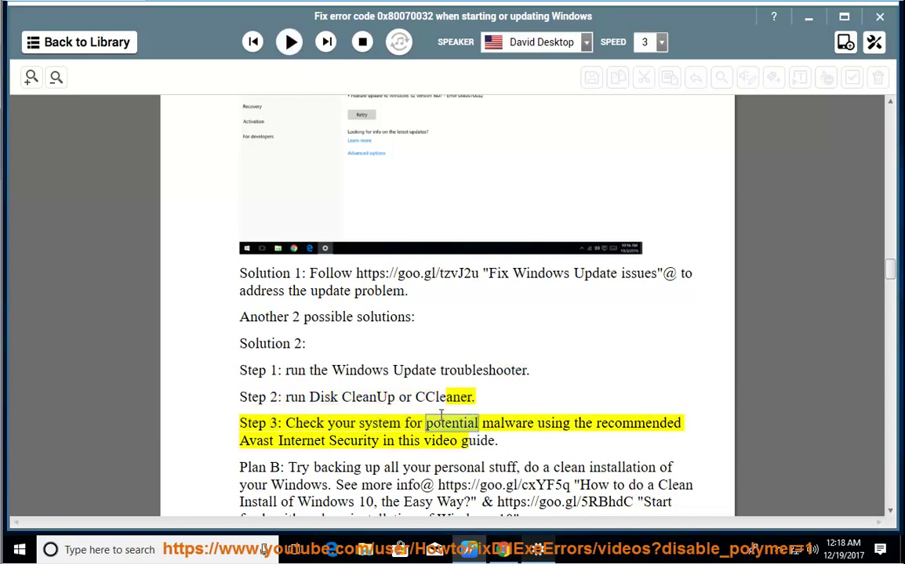
{"action": "left_click_drag", "start_coordinate": [395, 398], "coordinate": [311, 397]}
Launch Disk Cleanup for Local Disk (C:) from its Properties in This PC, then return to the guide.
{"action": "left_click", "coordinate": [810, 17]}
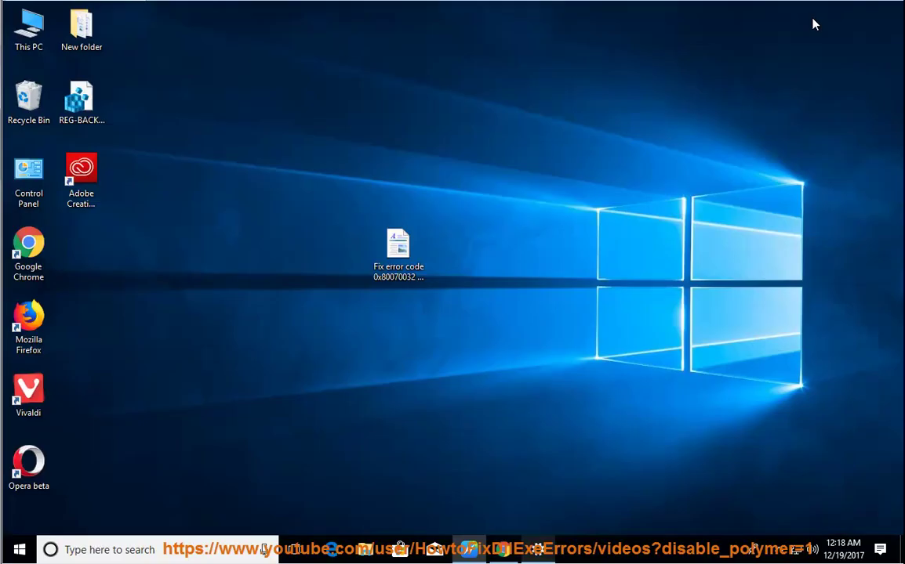
{"action": "double_click", "coordinate": [28, 28]}
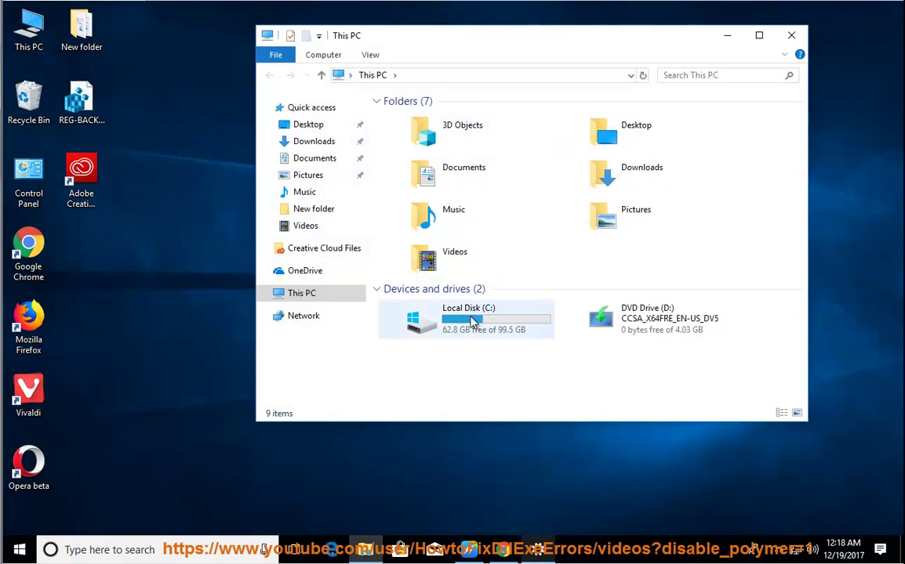
{"action": "right_click", "coordinate": [438, 317]}
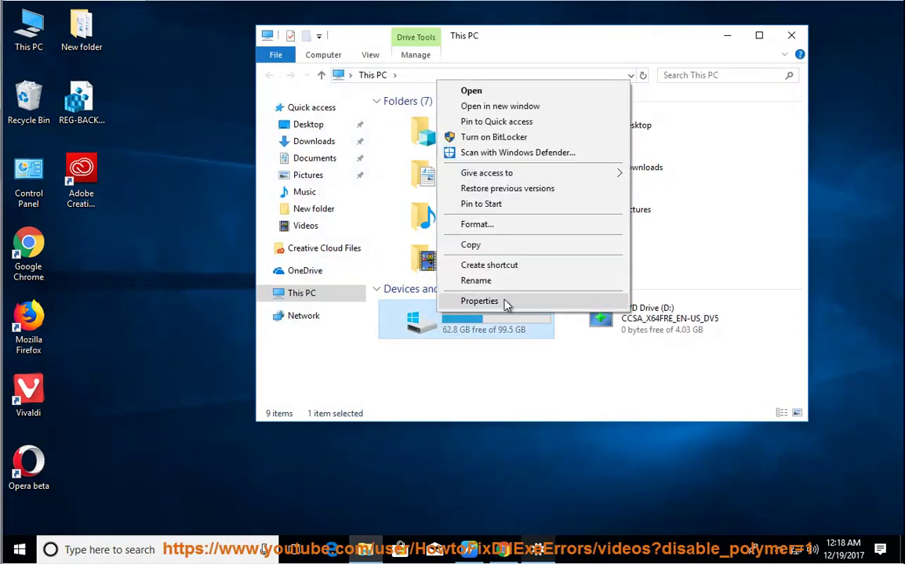
{"action": "left_click", "coordinate": [506, 302]}
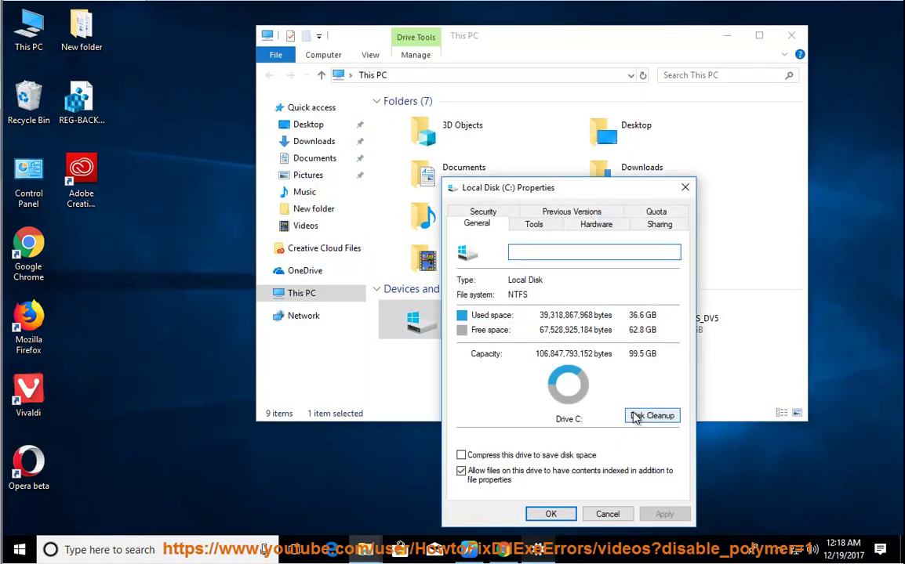
{"action": "left_click", "coordinate": [636, 418]}
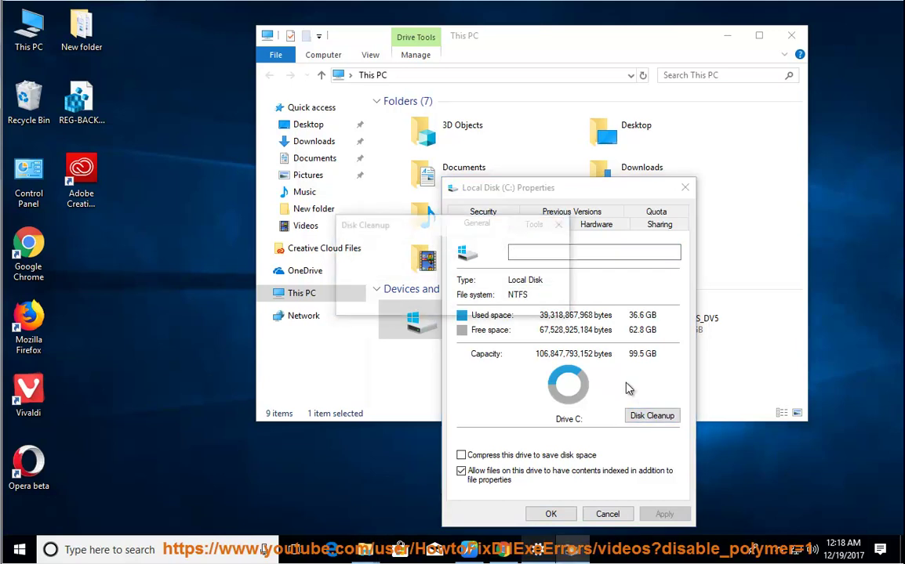
{"action": "left_click", "coordinate": [200, 378]}
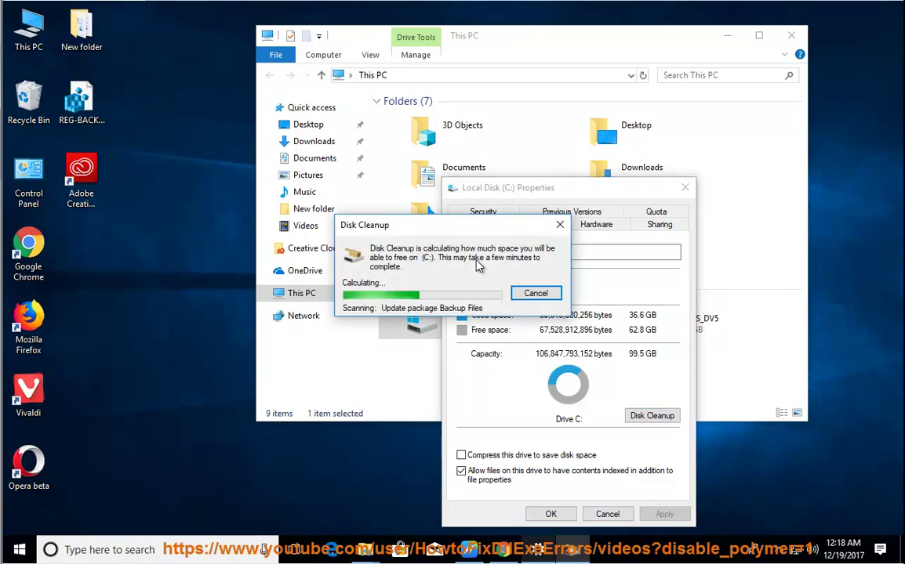
{"action": "left_click", "coordinate": [465, 551]}
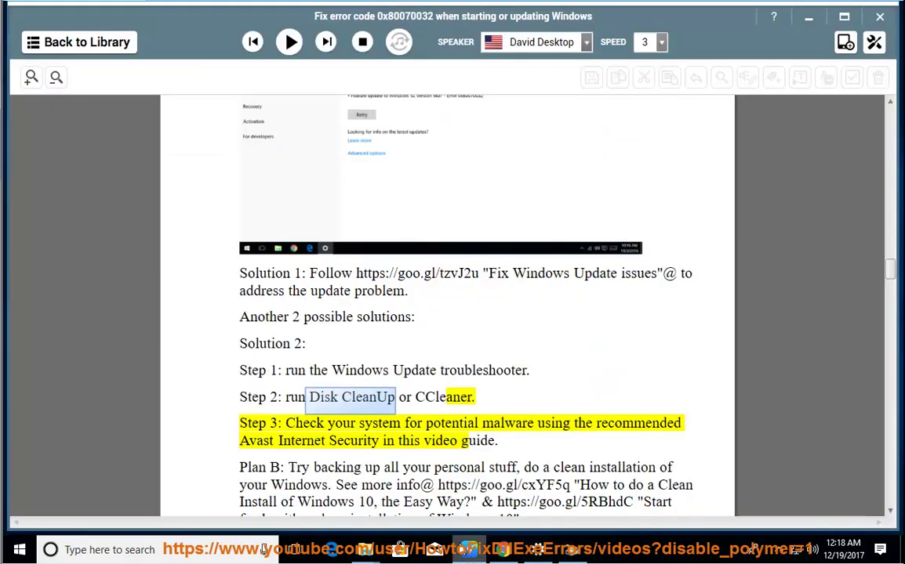
Resume reading into Solution 3, cancel Disk Cleanup without deleting files, and re-read Solution 3 Step 1.
{"action": "left_click", "coordinate": [289, 41]}
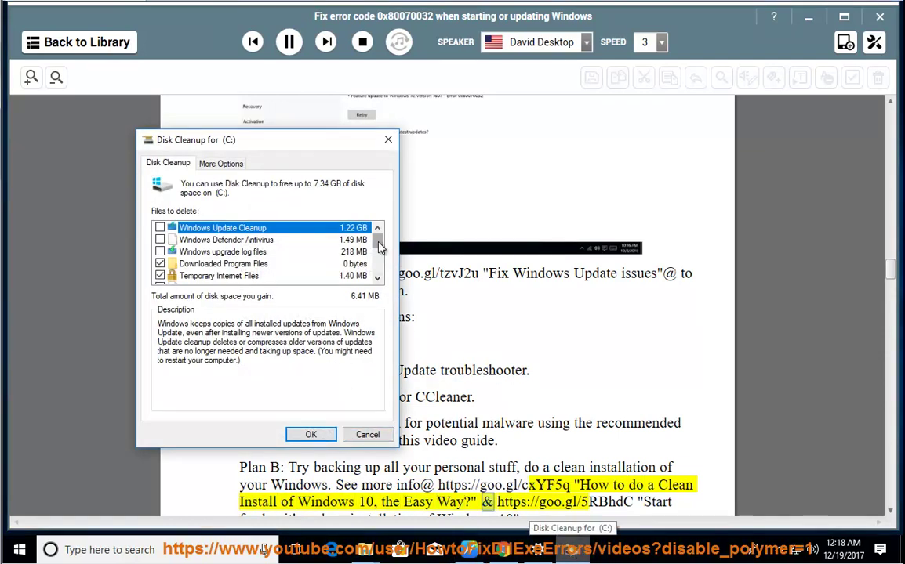
{"action": "left_click_drag", "start_coordinate": [377, 237], "coordinate": [379, 269]}
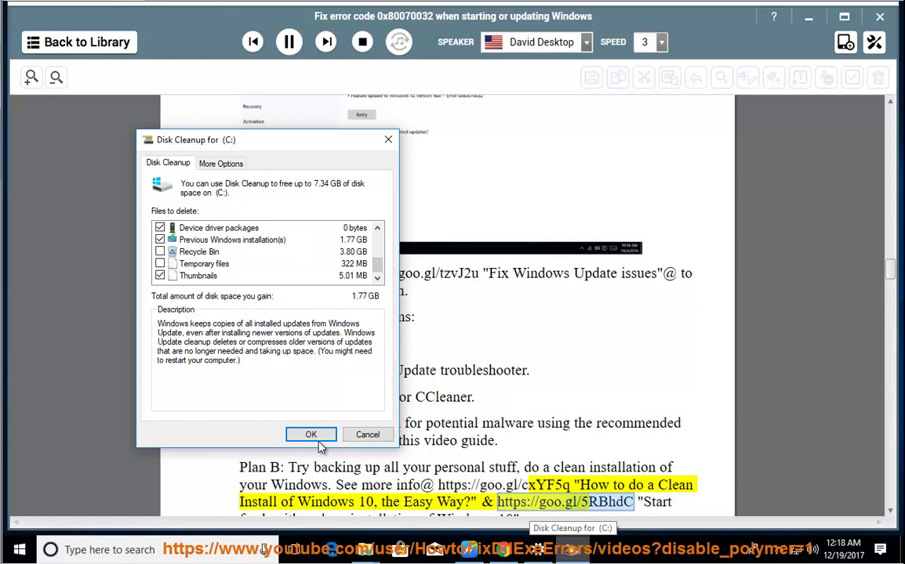
{"action": "left_click", "coordinate": [366, 434]}
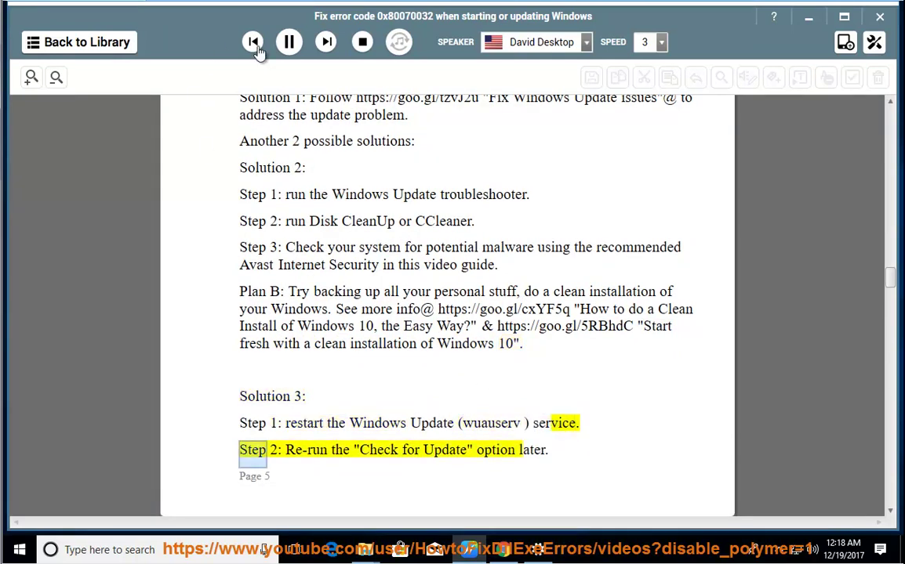
{"action": "left_click", "coordinate": [514, 423]}
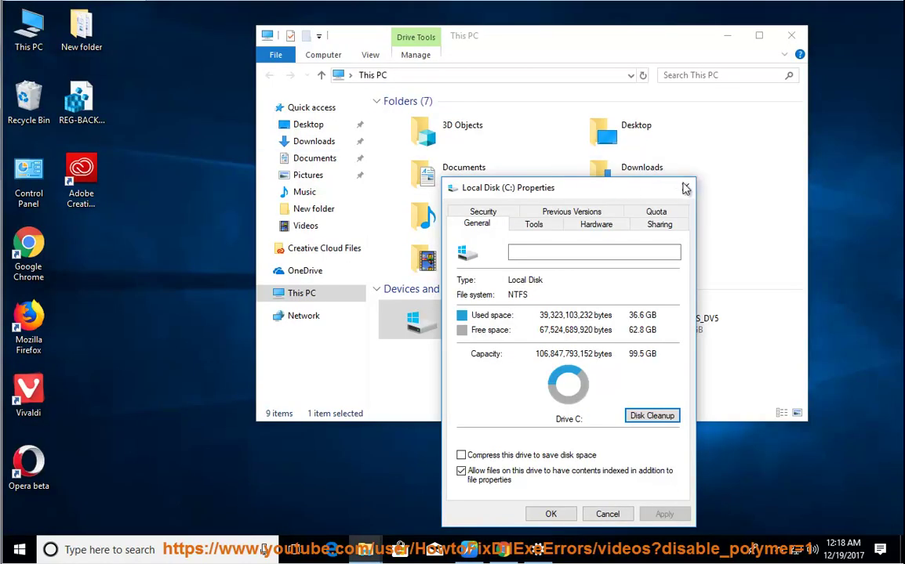
Close the drive windows and open the Services list in Computer Management from This PC.
{"action": "left_click", "coordinate": [683, 186]}
{"action": "left_click", "coordinate": [725, 35]}
{"action": "right_click", "coordinate": [41, 27]}
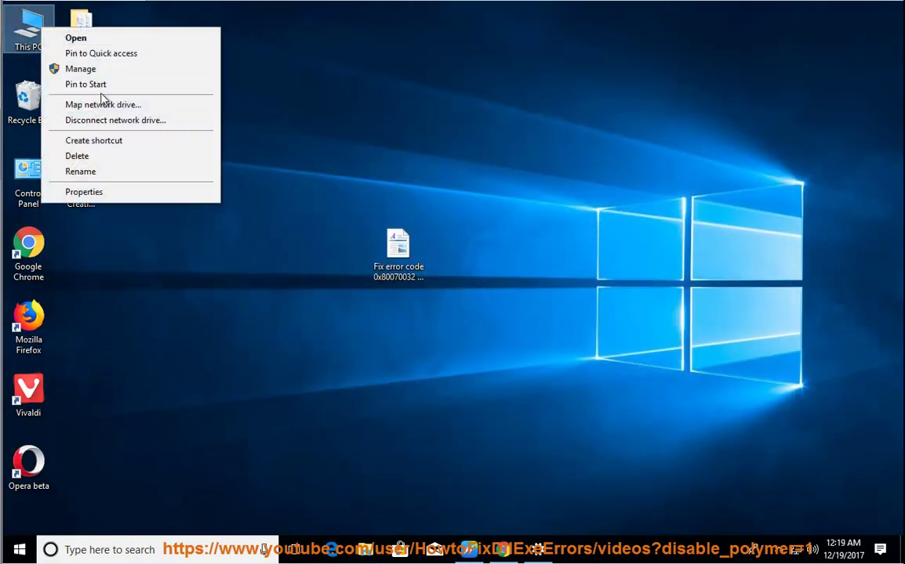
{"action": "left_click", "coordinate": [144, 76]}
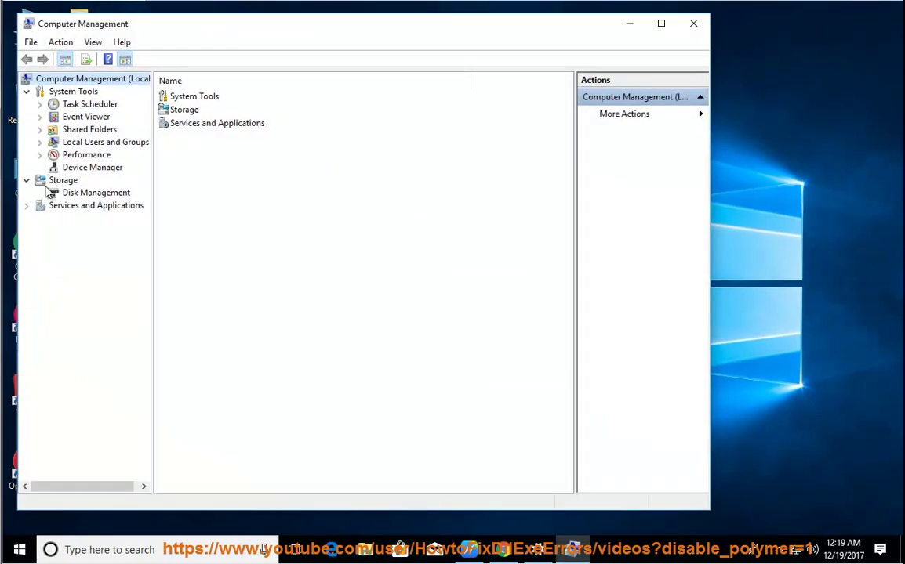
{"action": "left_click", "coordinate": [25, 206]}
{"action": "left_click", "coordinate": [78, 218]}
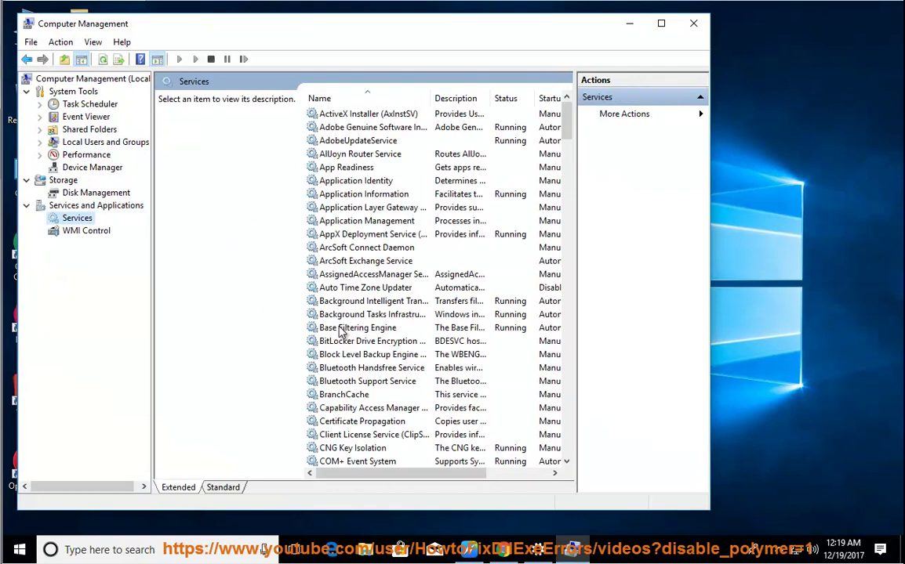
Jump to the W entries and open the Windows Update service's properties.
{"action": "left_click", "coordinate": [351, 388]}
{"action": "key", "text": "w"}
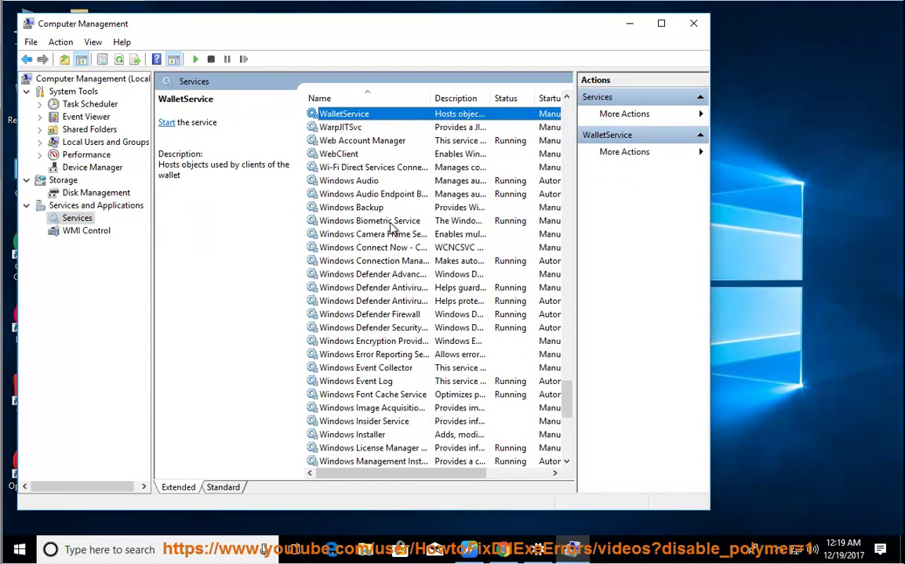
{"action": "scroll", "coordinate": [394, 256], "scroll_direction": "down", "scroll_amount": 7}
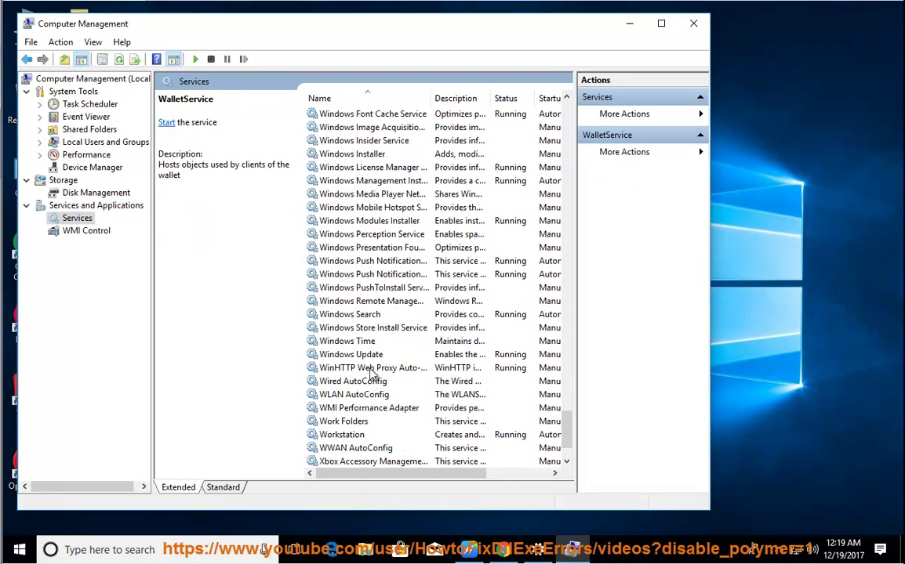
{"action": "double_click", "coordinate": [350, 354]}
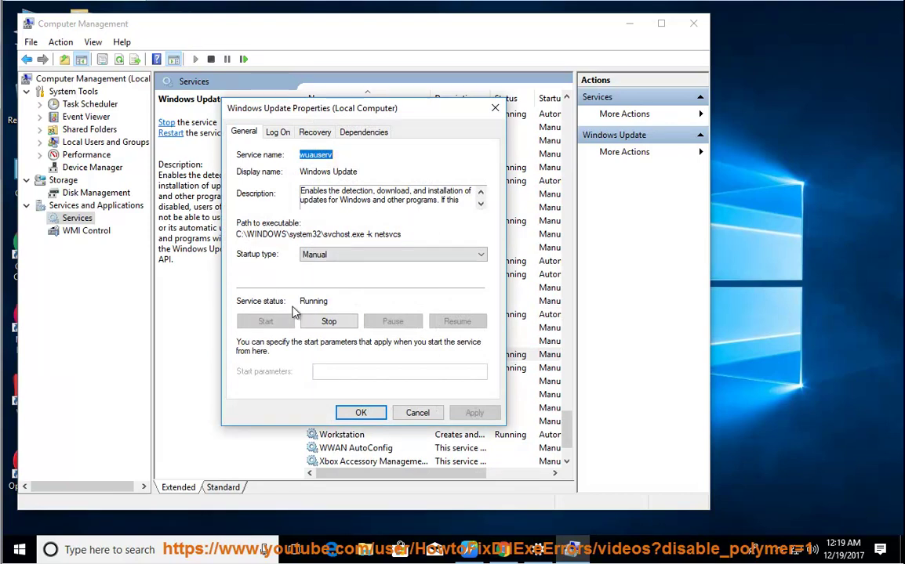
{"action": "key", "text": "alt+Tab"}
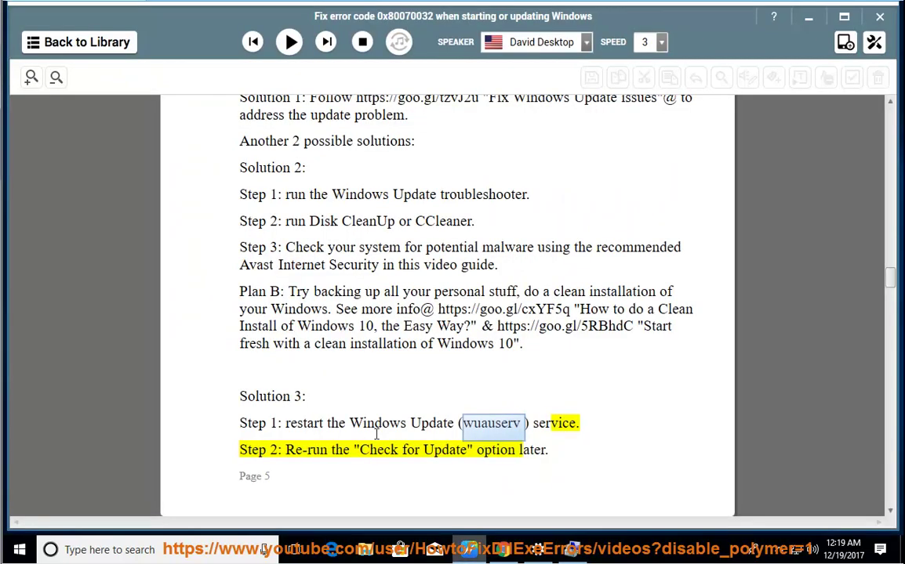
{"action": "left_click", "coordinate": [538, 549]}
{"action": "left_click", "coordinate": [575, 551]}
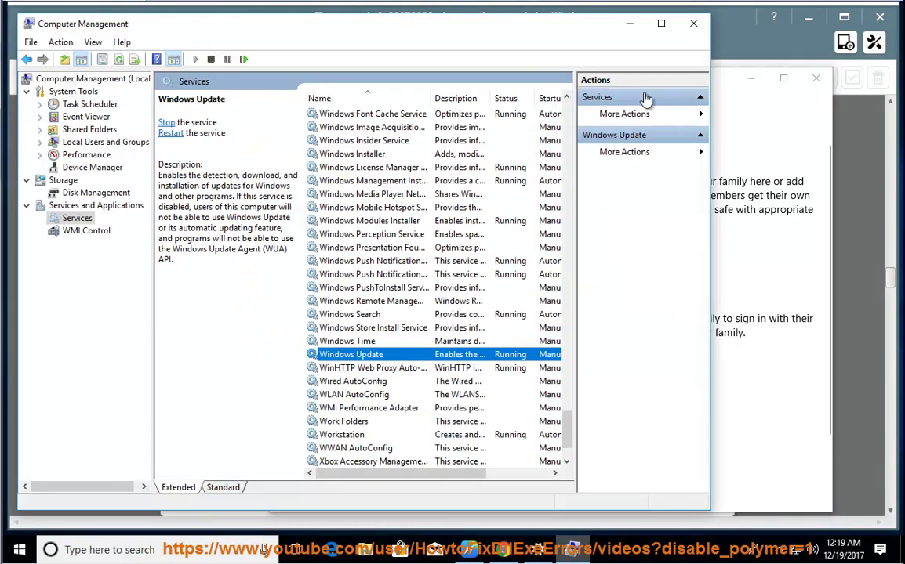
Check Windows Update properties (Running, Manual), then close them, Computer Management and Settings.
{"action": "right_click", "coordinate": [342, 359]}
{"action": "left_click", "coordinate": [345, 488]}
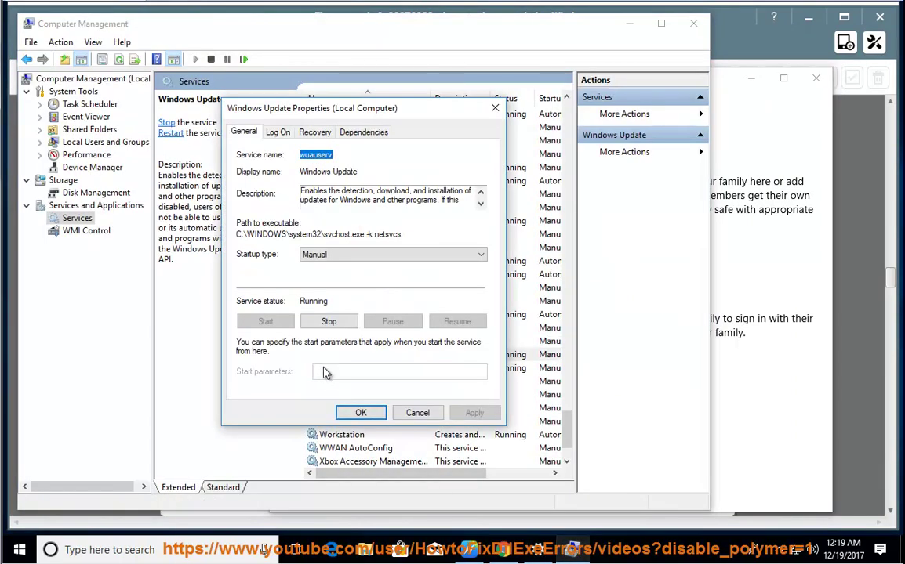
{"action": "left_click", "coordinate": [402, 416]}
{"action": "left_click", "coordinate": [693, 24]}
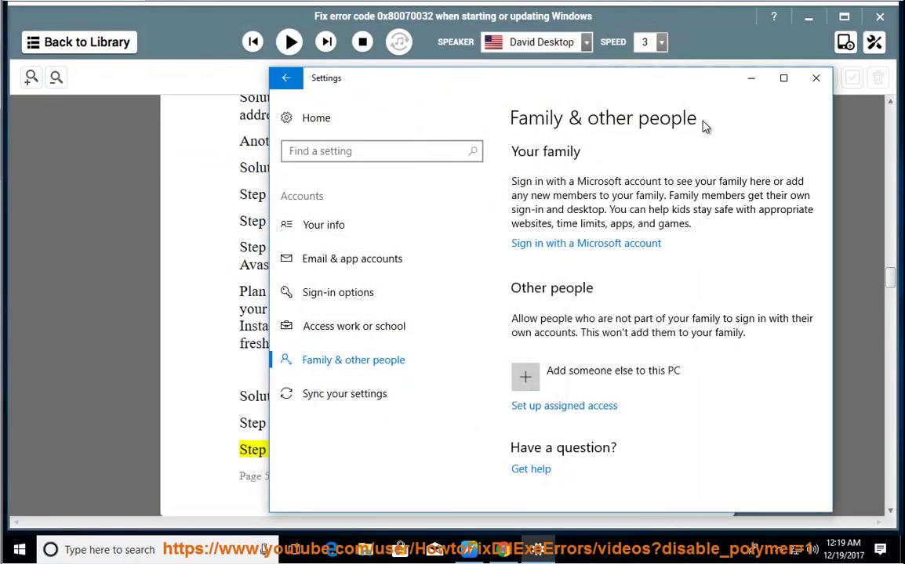
{"action": "left_click", "coordinate": [816, 78]}
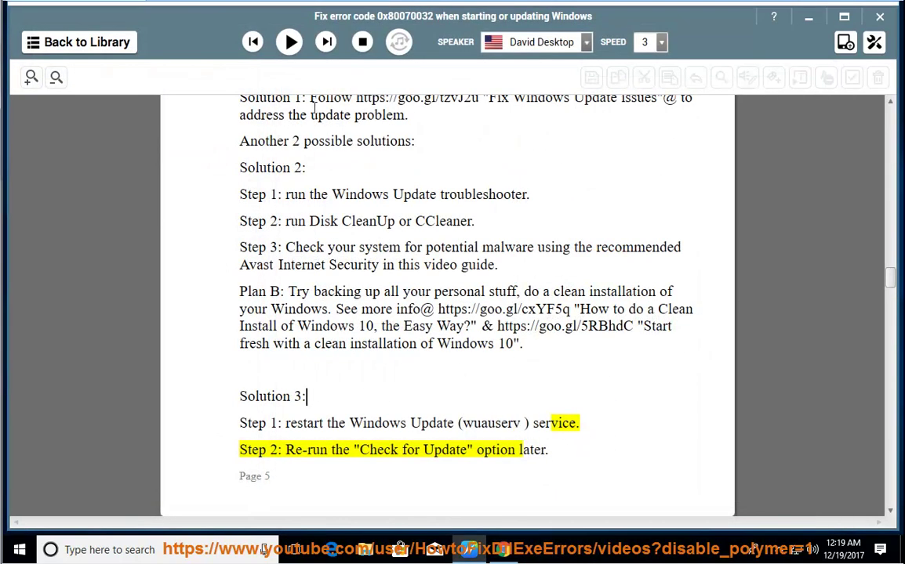
Start the read-aloud of Solution 3 in NaturalReader, then pause it.
{"action": "left_click", "coordinate": [289, 42]}
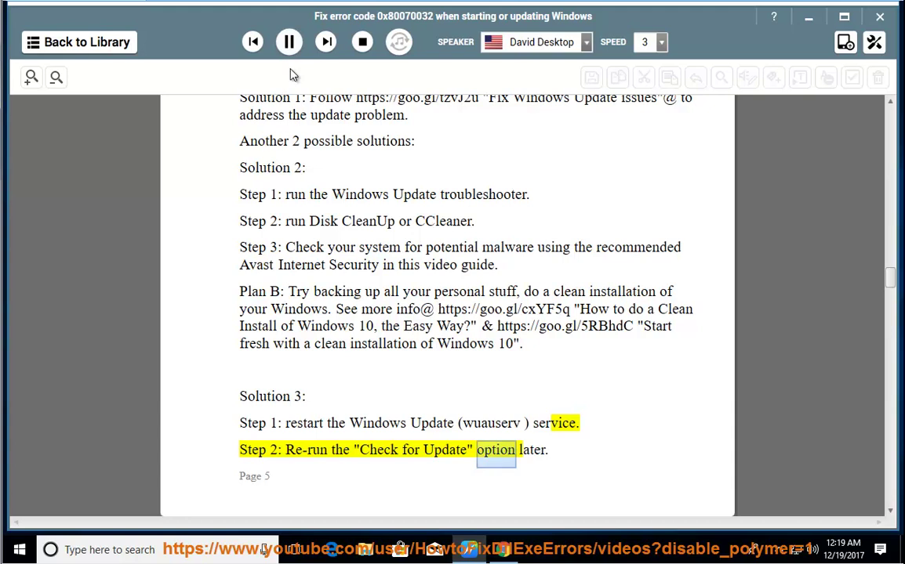
{"action": "left_click", "coordinate": [289, 42]}
{"action": "left_click_drag", "start_coordinate": [534, 371], "coordinate": [86, 506]}
Show the Windows Update page under Settings > Update & Security, then close Settings.
{"action": "left_click", "coordinate": [19, 550]}
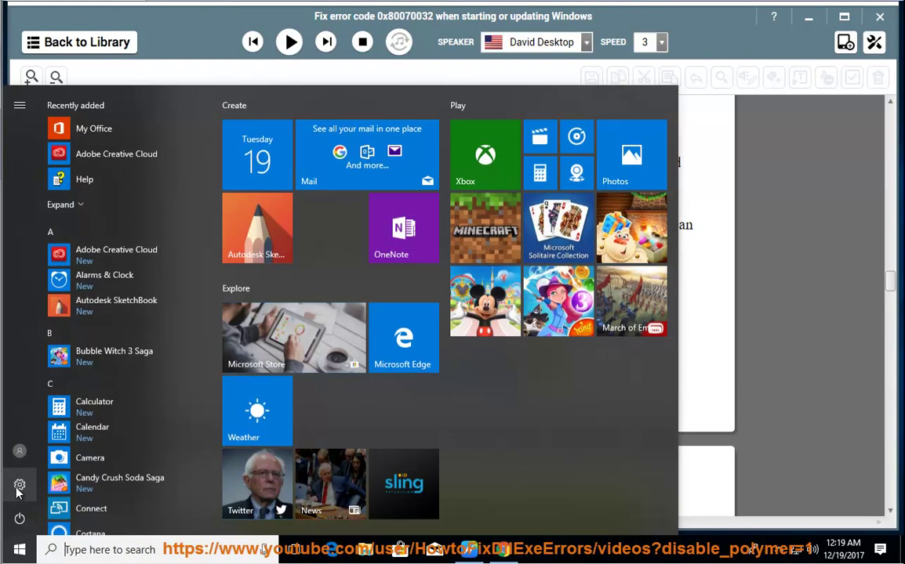
{"action": "left_click", "coordinate": [16, 485]}
{"action": "scroll", "coordinate": [327, 354], "scroll_direction": "down", "scroll_amount": 3}
{"action": "left_click", "coordinate": [344, 453]}
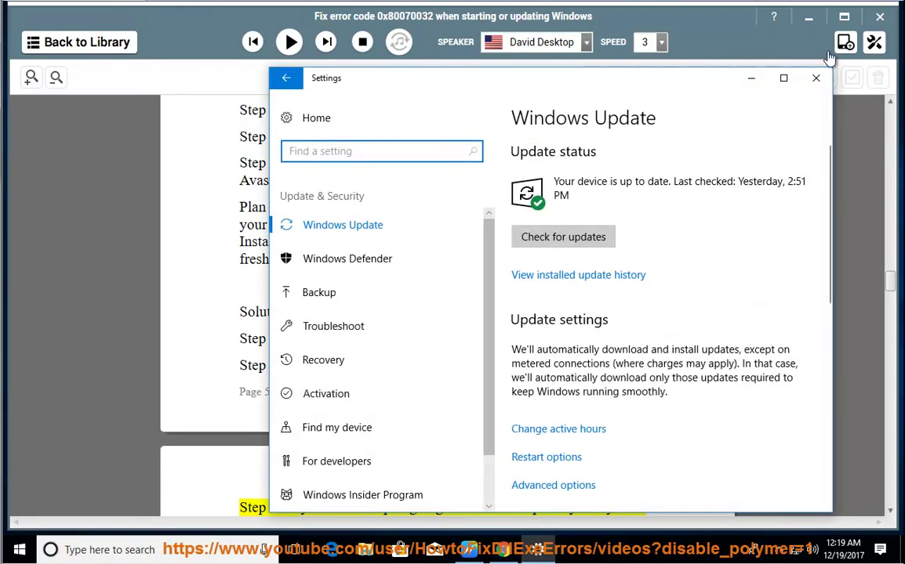
{"action": "left_click", "coordinate": [815, 78]}
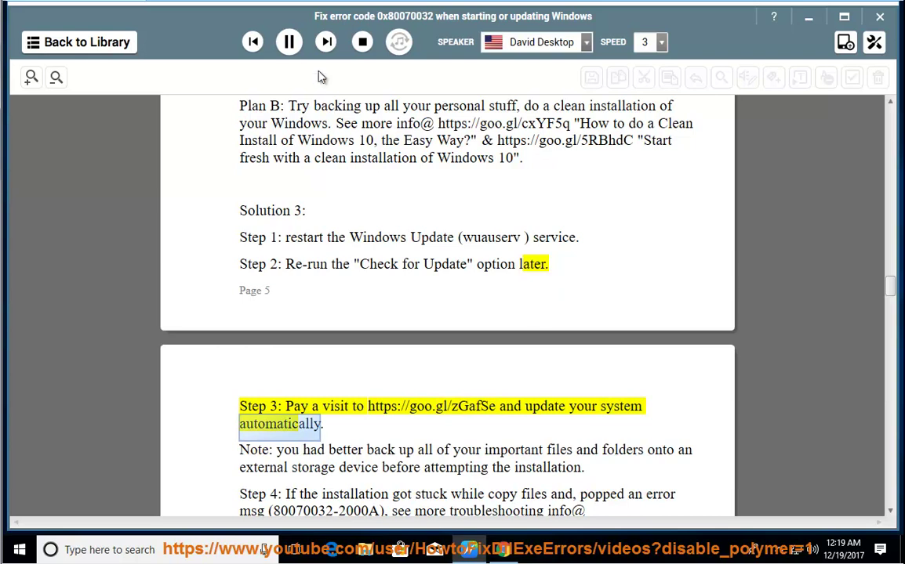
{"action": "left_click", "coordinate": [548, 454]}
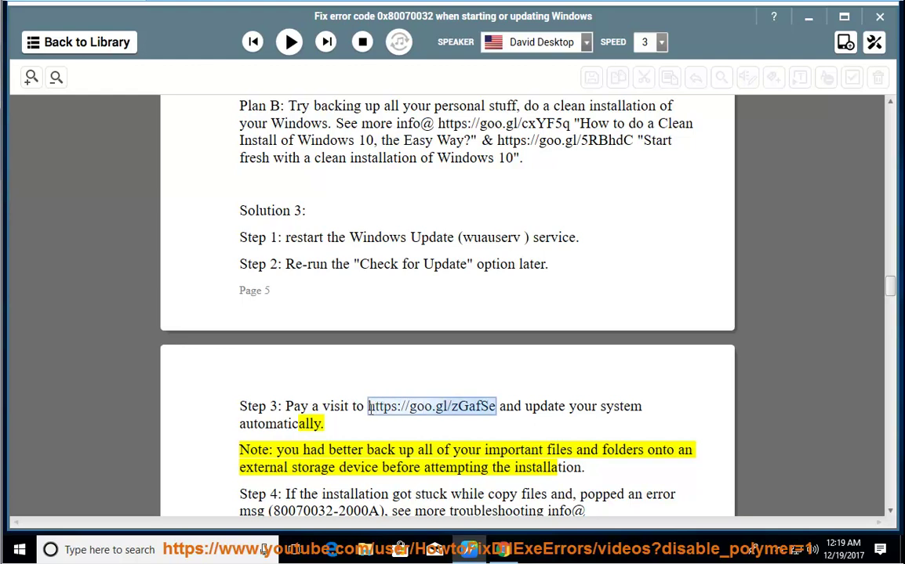
{"action": "right_click", "coordinate": [418, 405]}
{"action": "left_click", "coordinate": [424, 418]}
{"action": "left_click", "coordinate": [809, 16]}
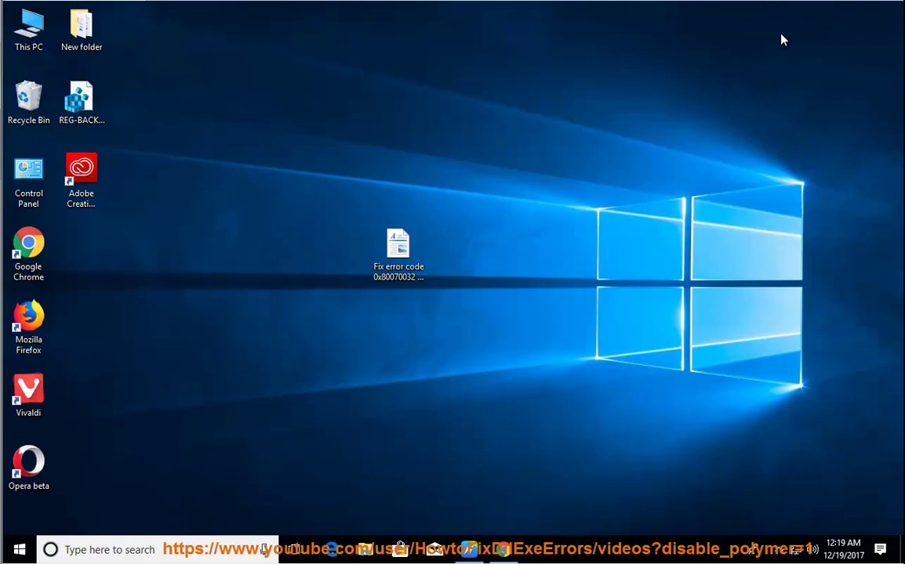
{"action": "double_click", "coordinate": [28, 317]}
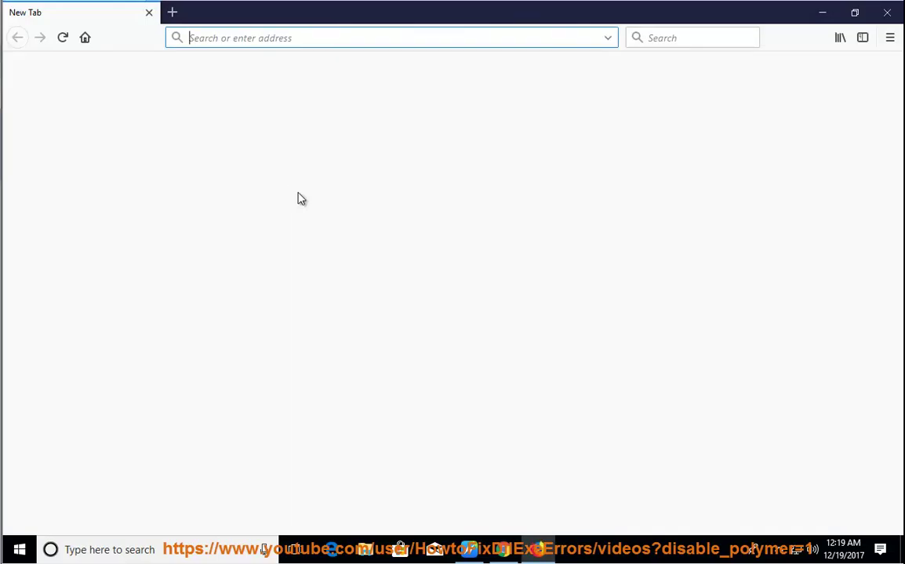
{"action": "right_click", "coordinate": [341, 38]}
{"action": "left_click", "coordinate": [369, 96]}
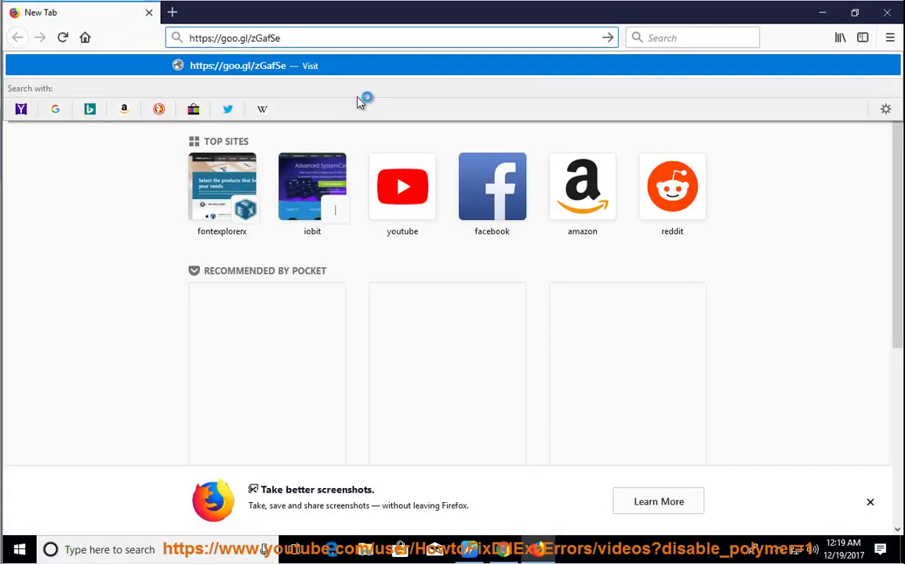
{"action": "key", "text": "Return"}
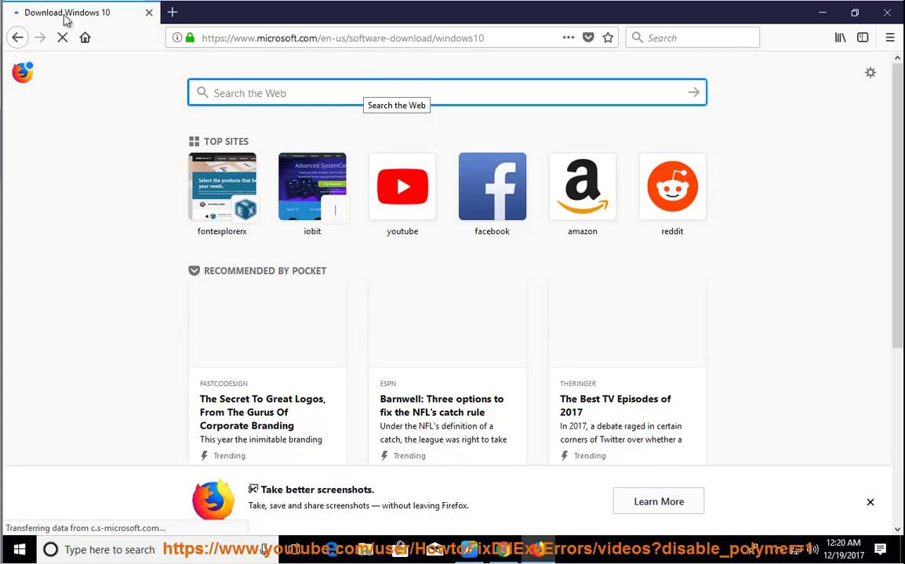
Highlight the Fall Creators Update heading and Update Assistant paragraph, then return to the guide.
{"action": "left_click_drag", "start_coordinate": [319, 21], "coordinate": [444, 71]}
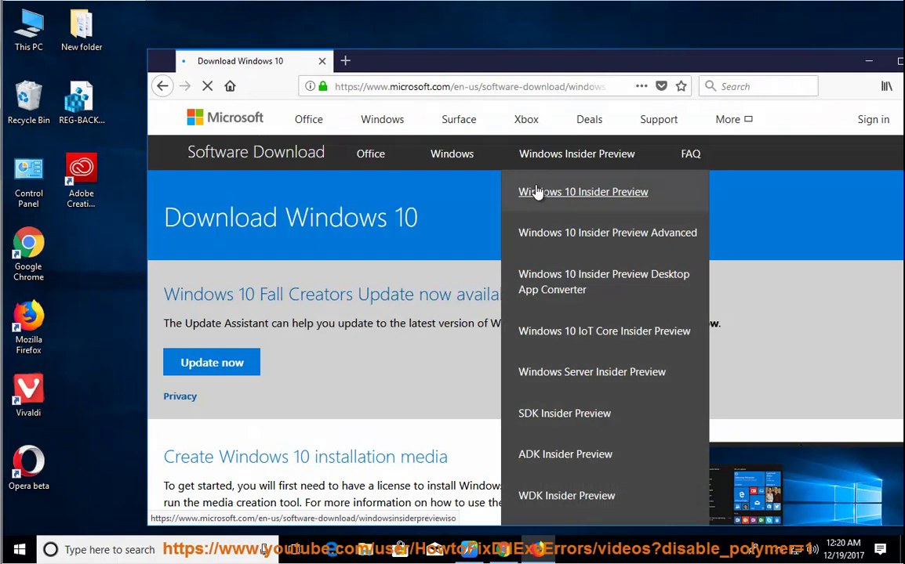
{"action": "left_click_drag", "start_coordinate": [182, 296], "coordinate": [612, 312]}
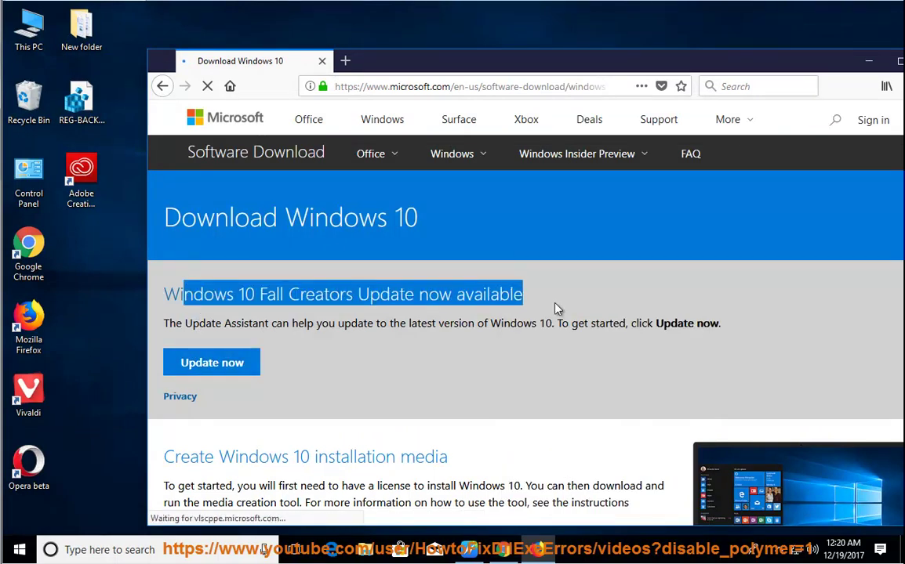
{"action": "left_click", "coordinate": [205, 367]}
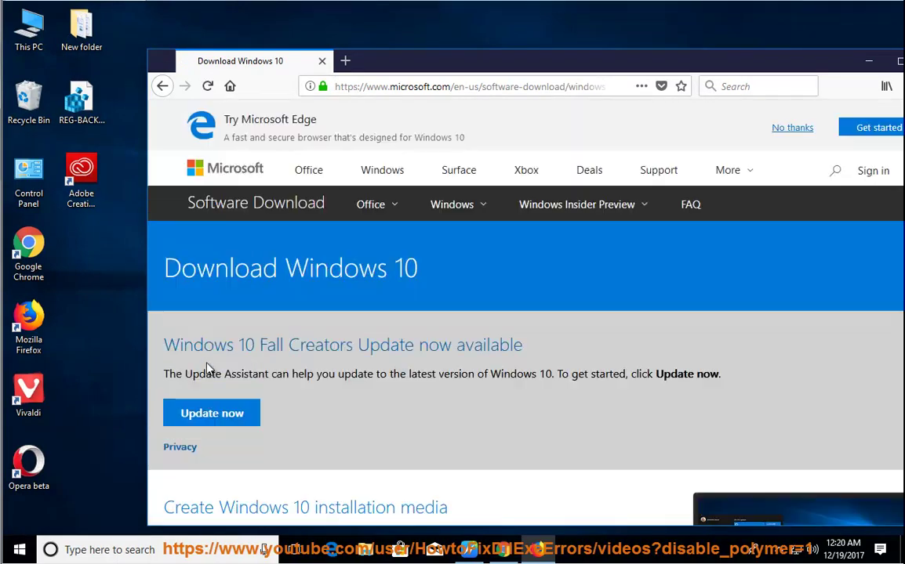
{"action": "left_click_drag", "start_coordinate": [171, 375], "coordinate": [749, 388]}
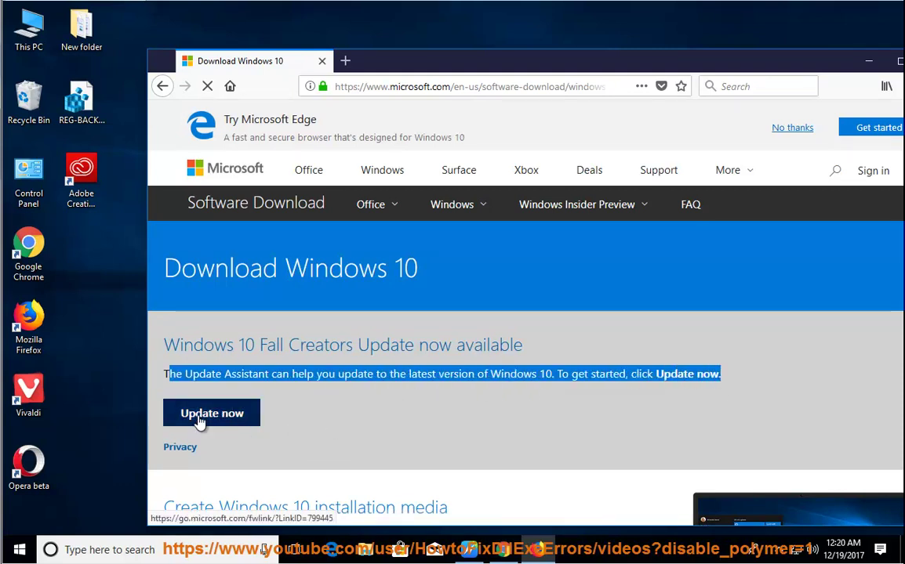
{"action": "left_click_drag", "start_coordinate": [763, 69], "coordinate": [714, 66]}
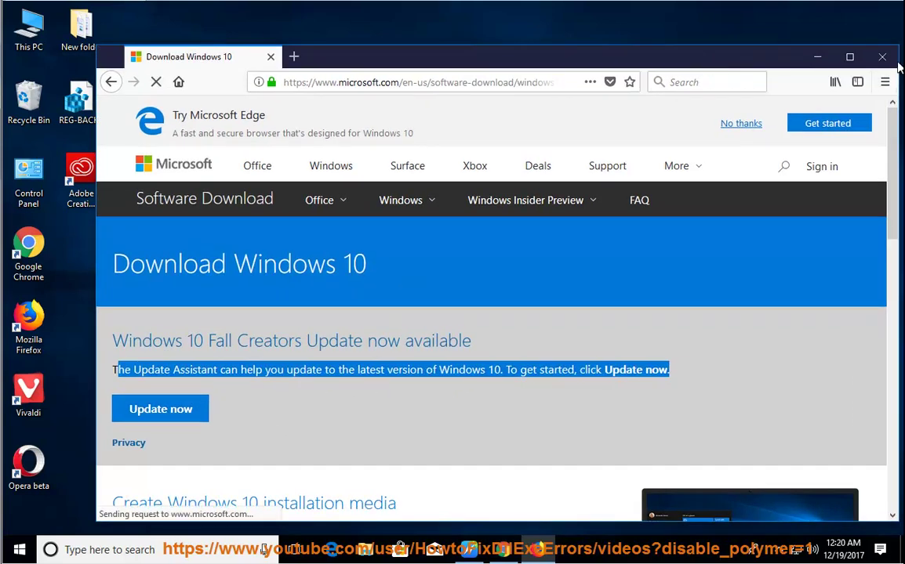
{"action": "left_click", "coordinate": [817, 56]}
{"action": "left_click", "coordinate": [469, 549]}
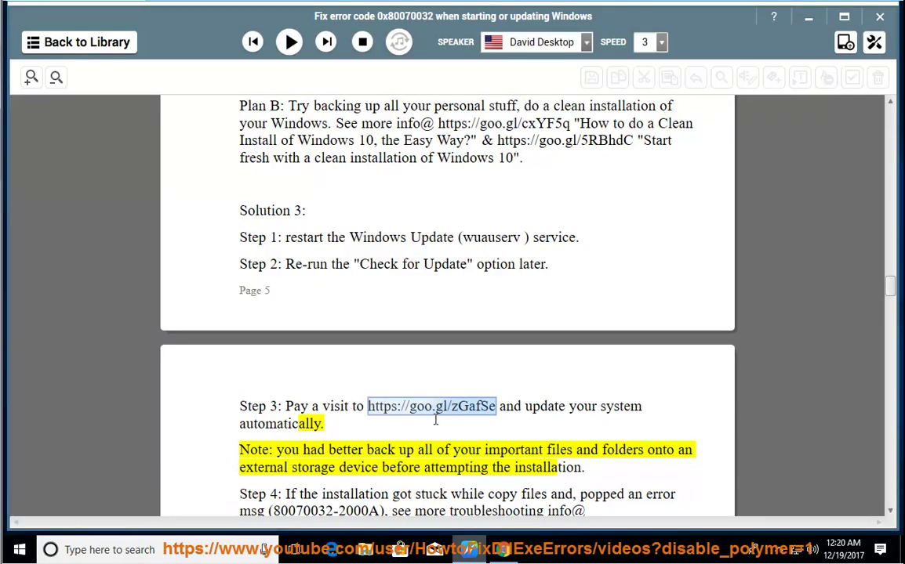